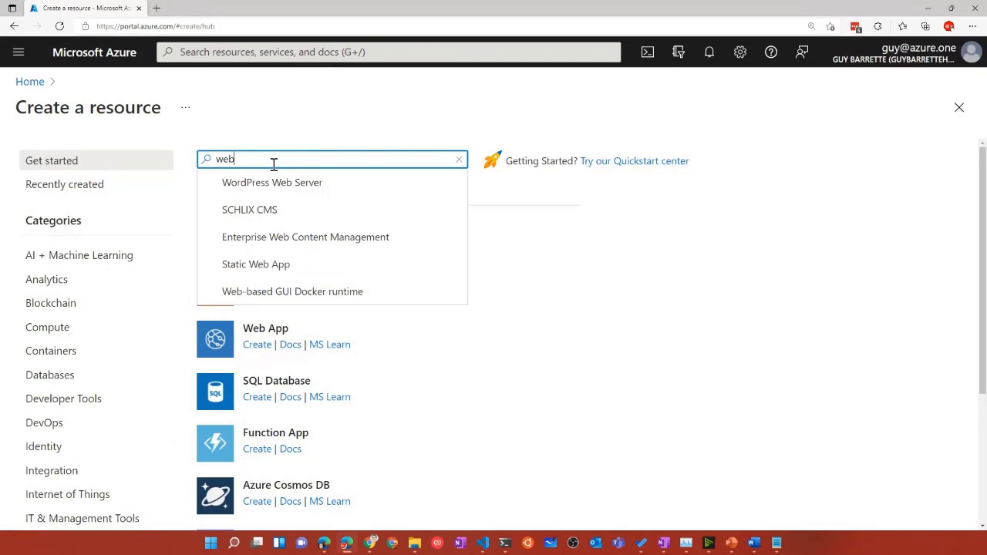
# - Find Web App for Containers in the marketplace, authenticate with the MS-Organization-Access certificate, and start creating the resource
pyautogui.write('app for')
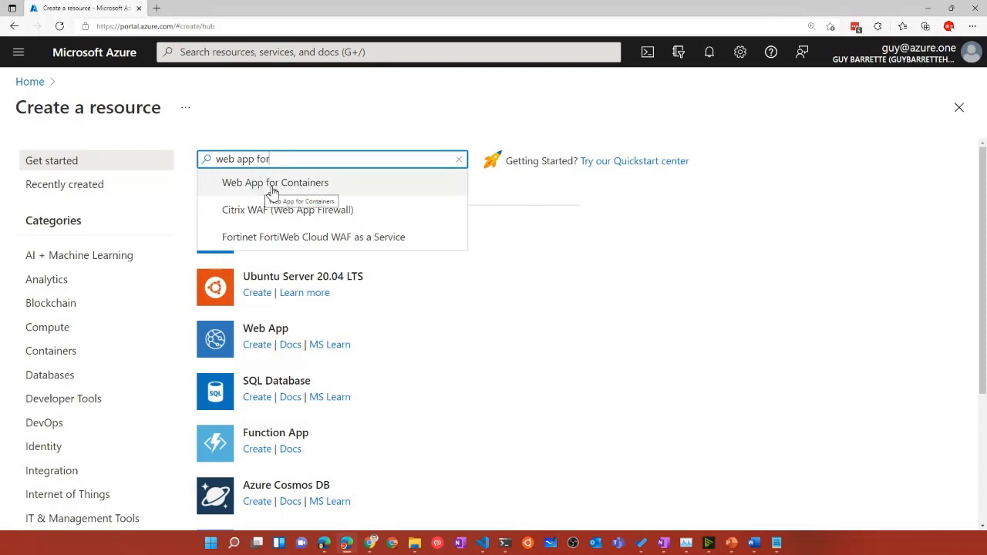
pyautogui.click(271, 187)
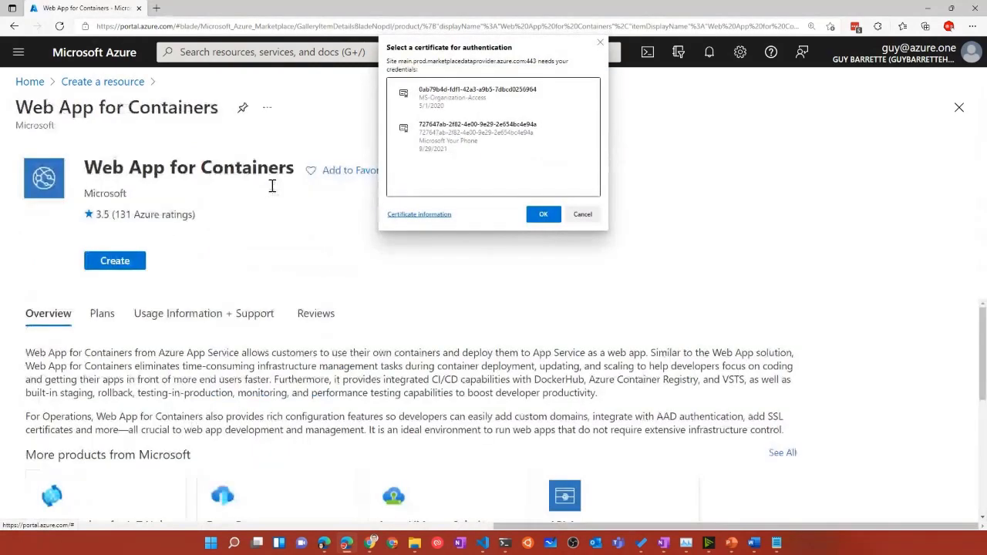
pyautogui.click(484, 99)
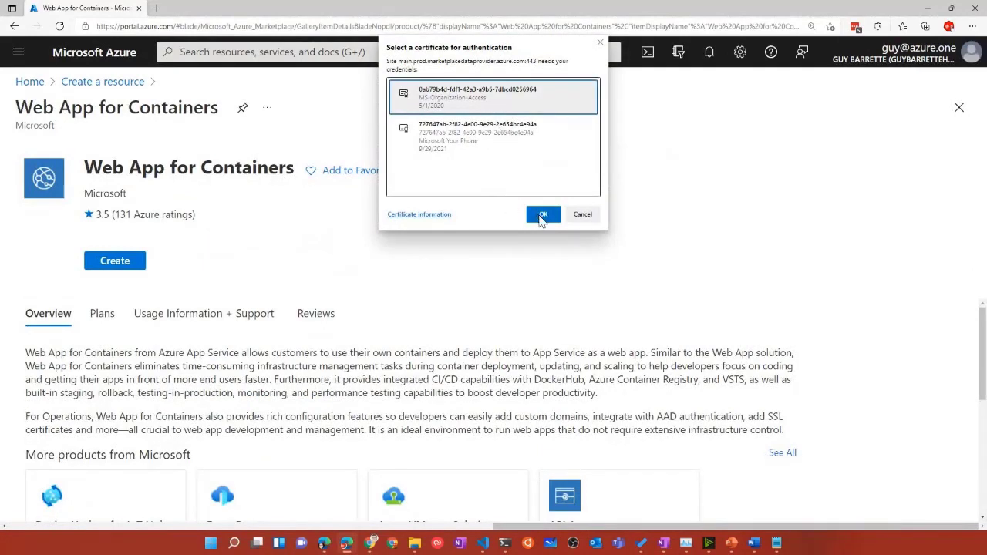
pyautogui.click(543, 214)
pyautogui.click(132, 265)
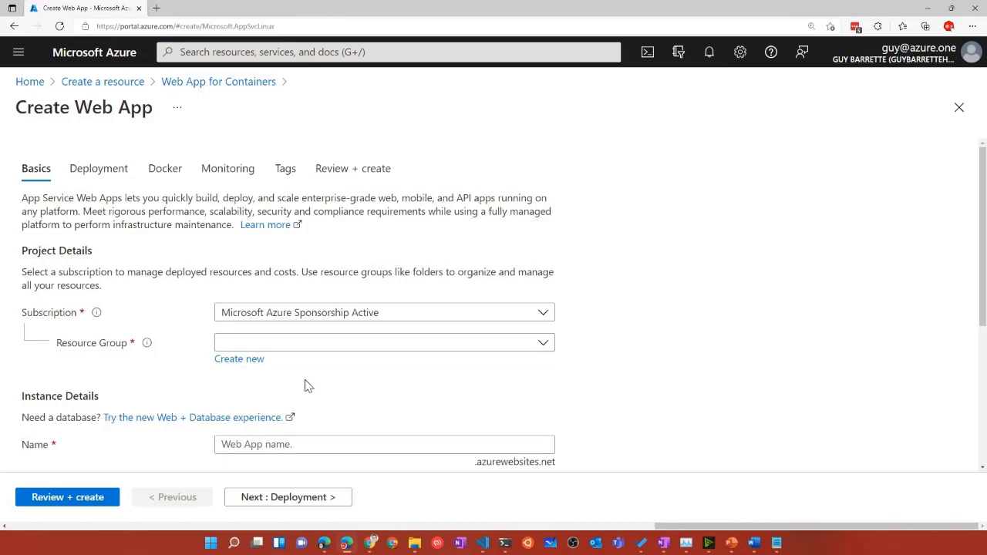
# - Create a new resource group named devappsdemo for the web app
pyautogui.scroll(-1, 307, 385)
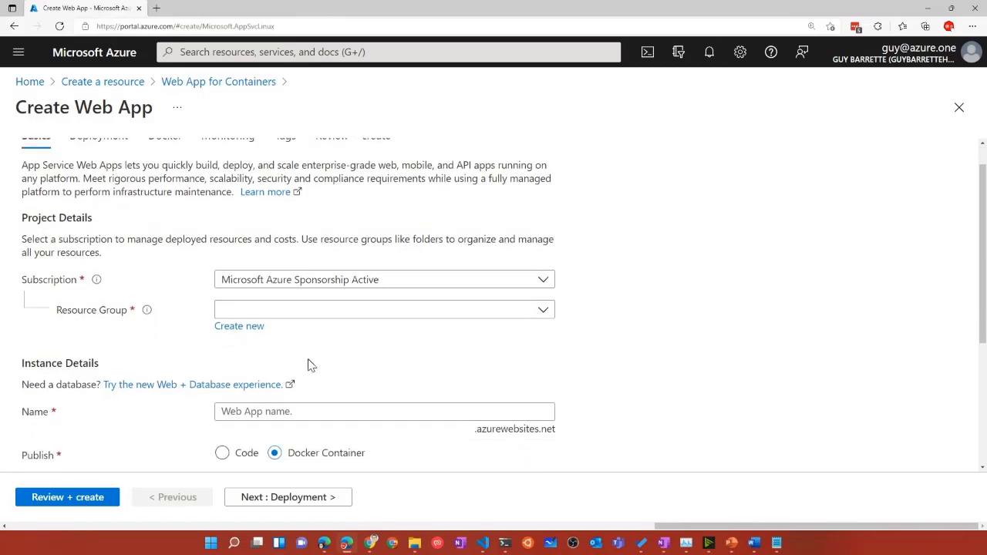
pyautogui.click(245, 327)
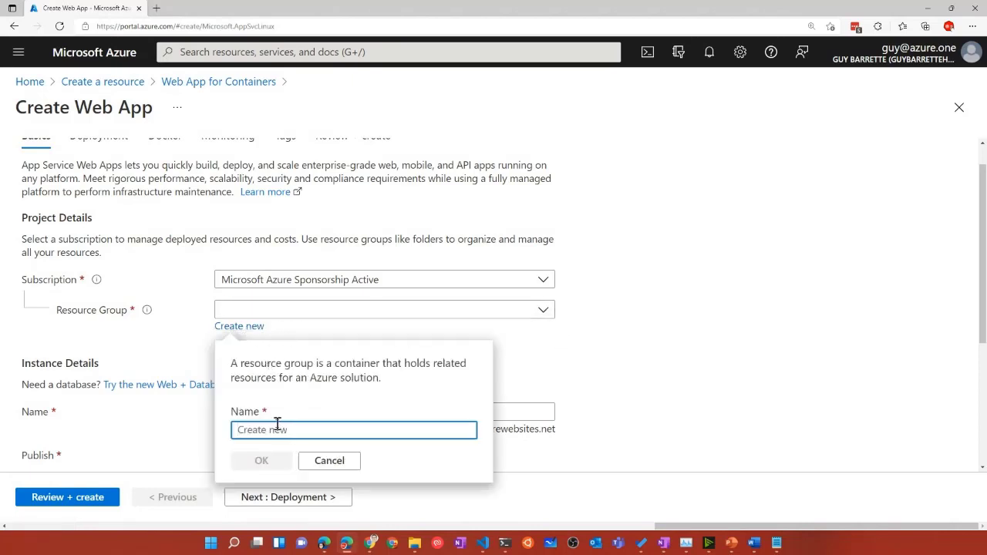
pyautogui.write('dev')
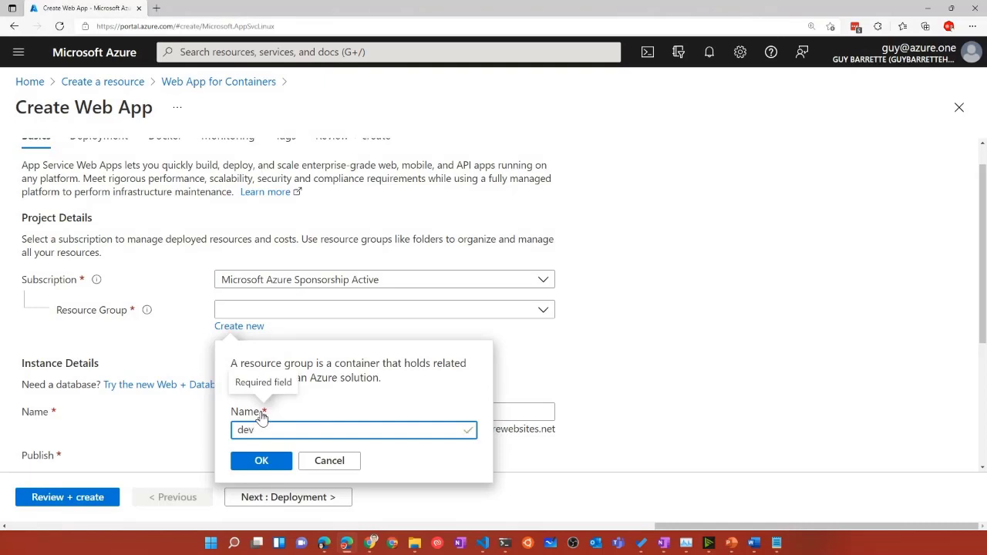
pyautogui.write('appsdemo')
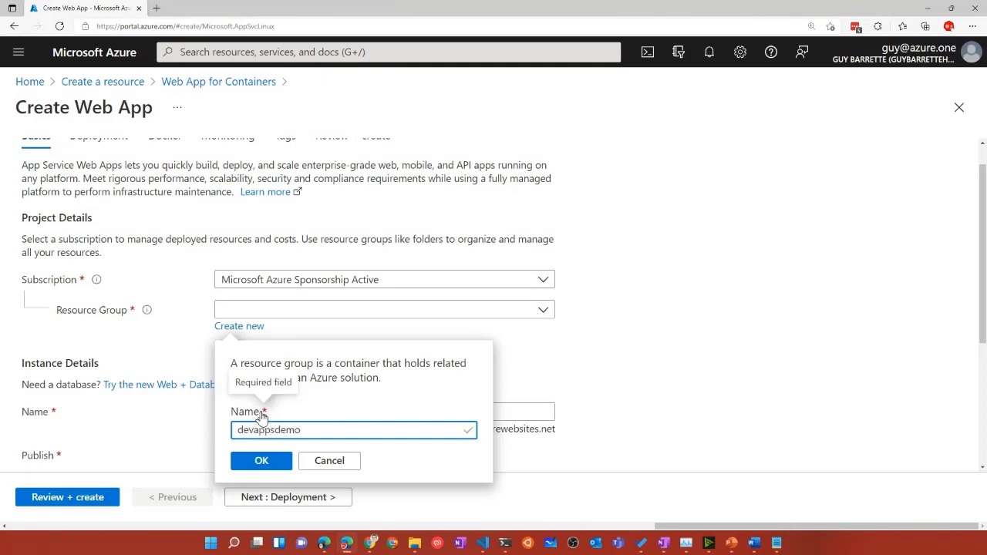
pyautogui.click(270, 461)
# - Name the web app, trying devapps first and settling on devappsguy
pyautogui.scroll(-1, 309, 351)
pyautogui.click(307, 347)
pyautogui.write('devapps')
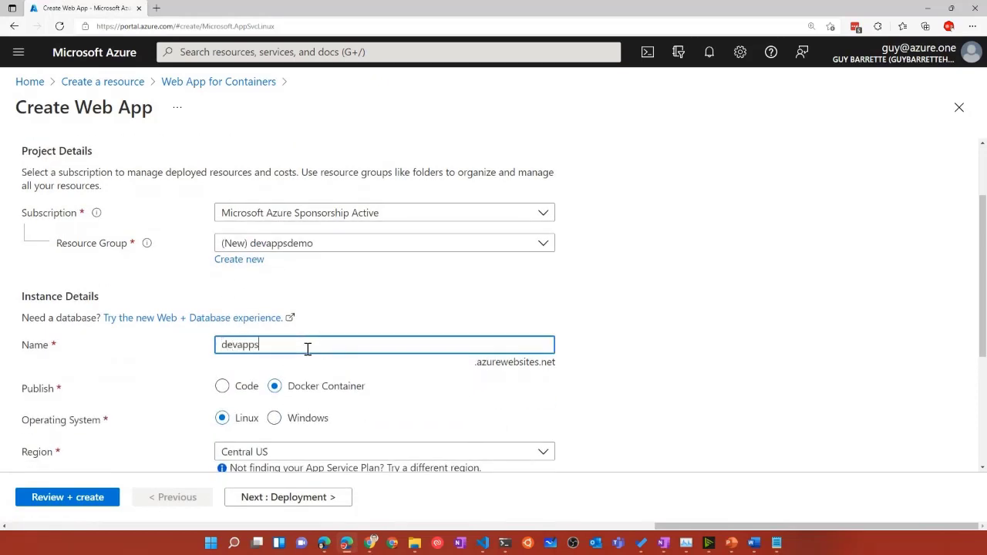
pyautogui.press('Tab')
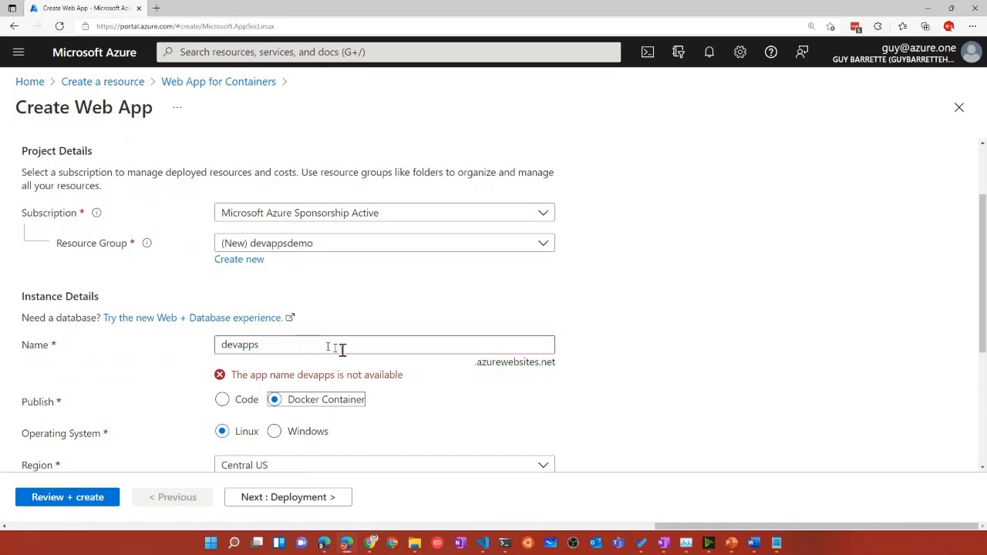
pyautogui.click(340, 348)
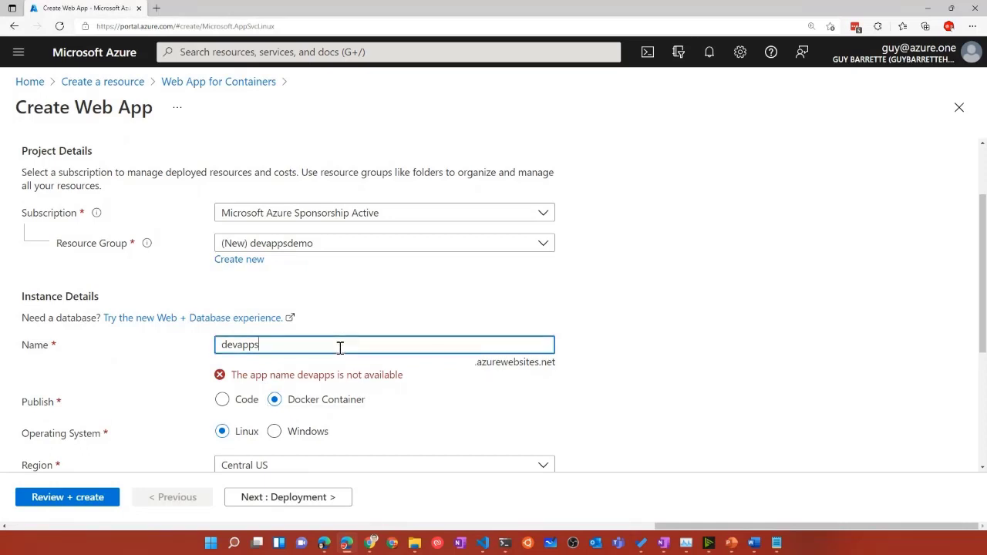
pyautogui.write('guy')
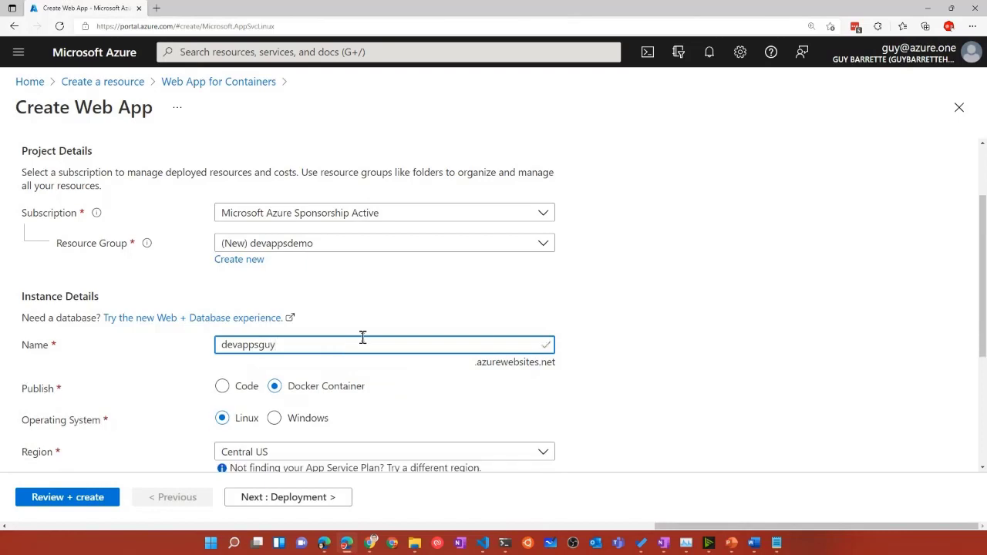
# - Set the web app's region to Canada Central
pyautogui.scroll(-1, 350, 325)
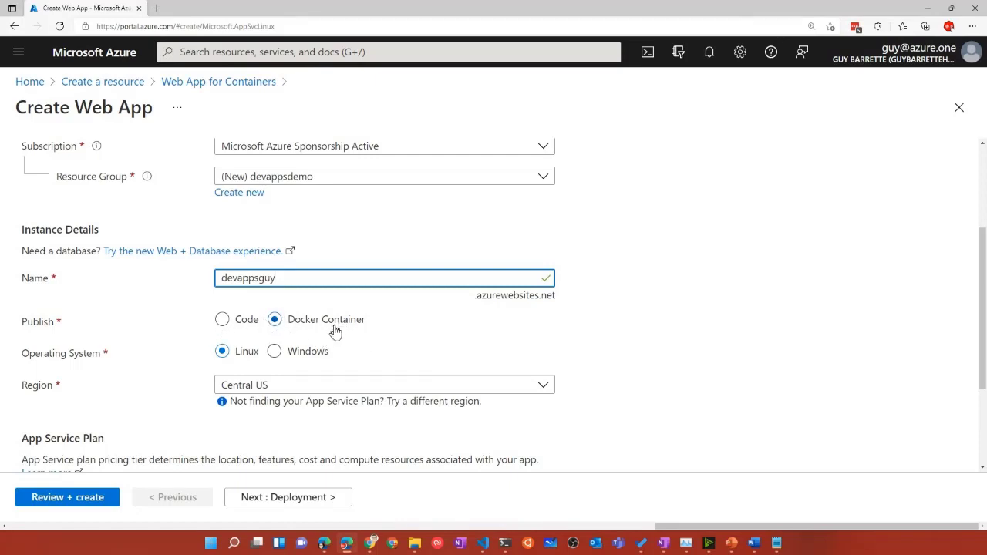
pyautogui.click(332, 387)
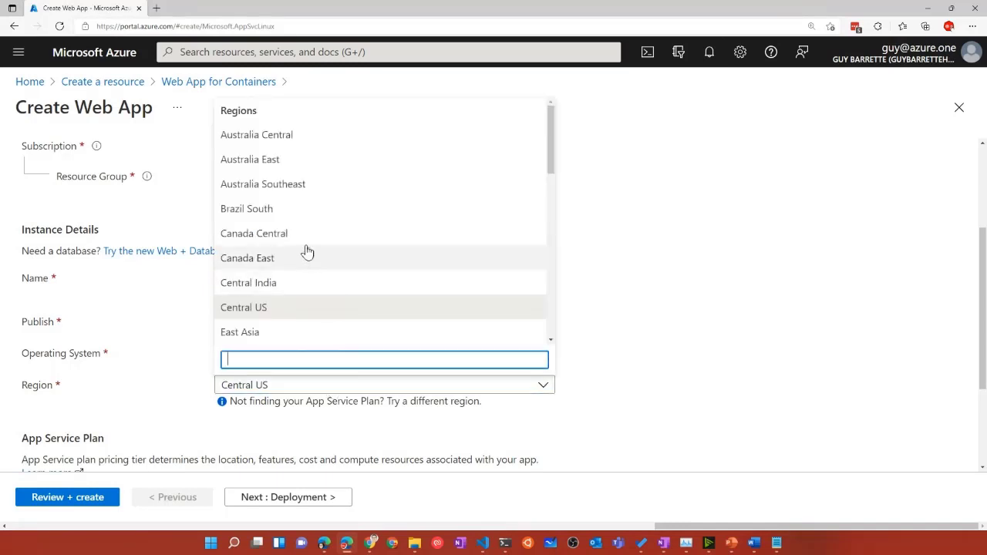
pyautogui.click(302, 243)
# - Create a new Linux App Service plan named Devapps
pyautogui.scroll(-3, 582, 397)
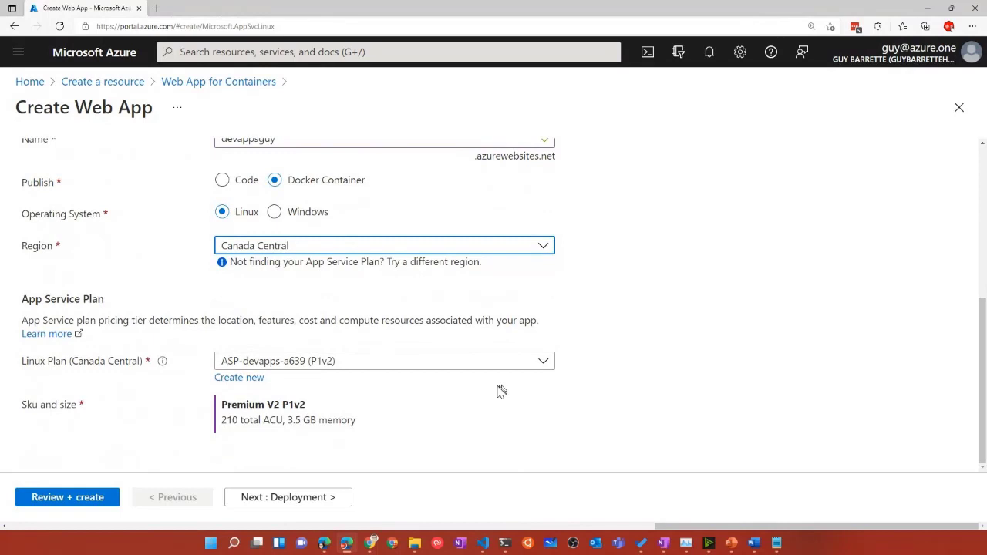
pyautogui.click(255, 380)
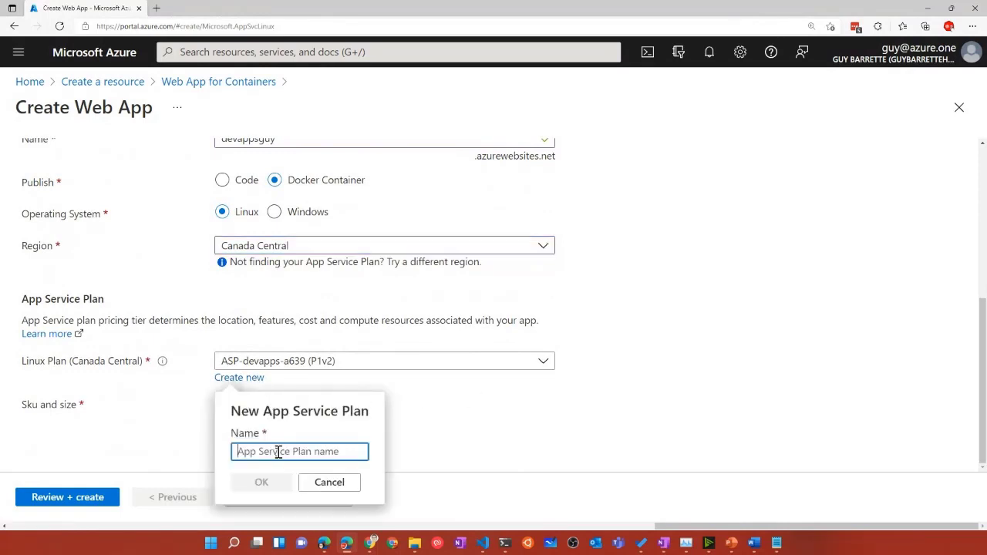
pyautogui.write('De')
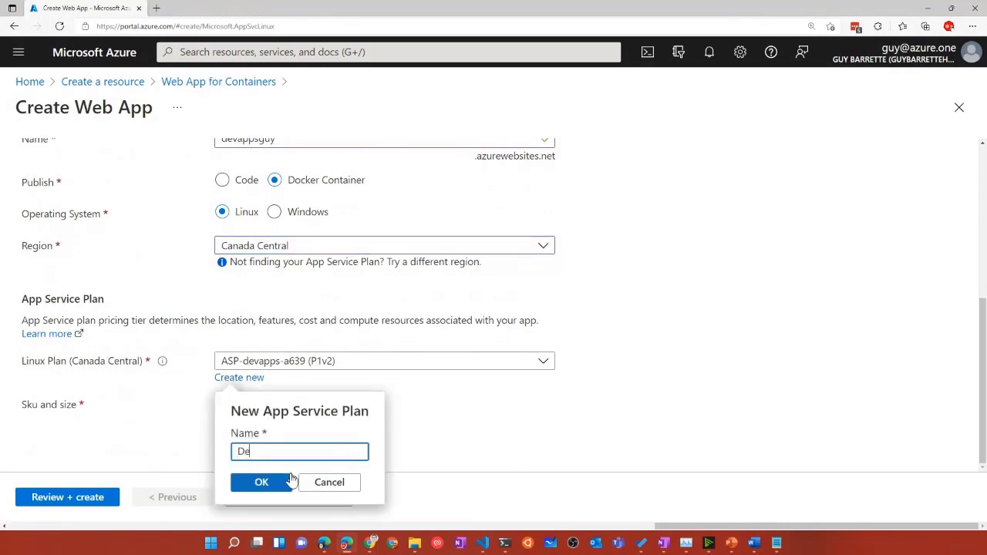
pyautogui.write('vapps')
pyautogui.click(254, 482)
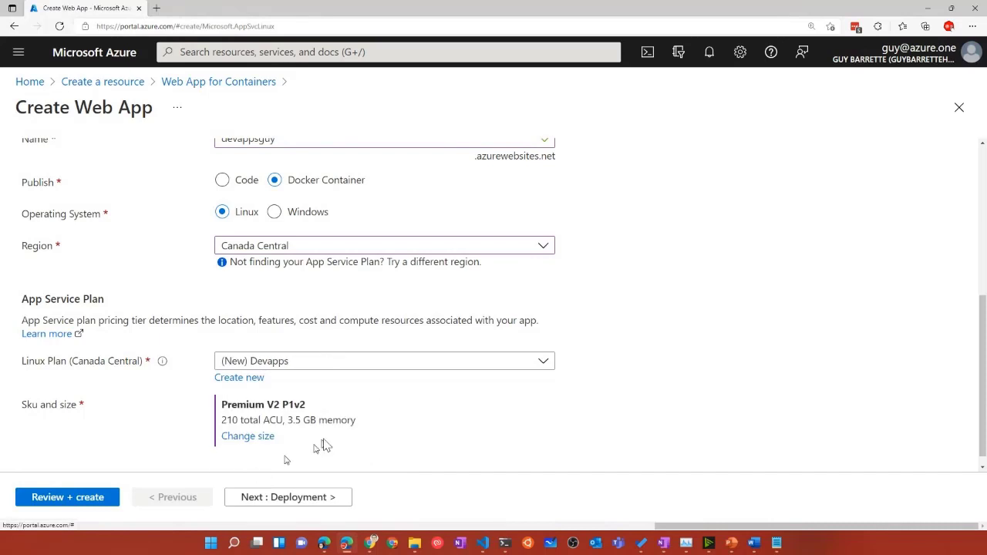
# - Proceed to the Docker settings, select the Single Container option, and inspect the available image sources
pyautogui.click(285, 499)
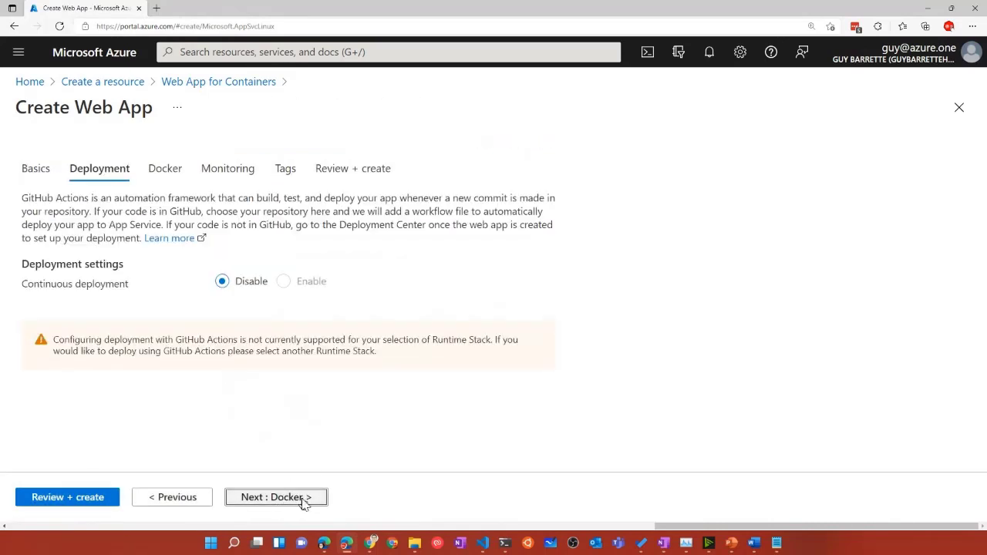
pyautogui.click(301, 497)
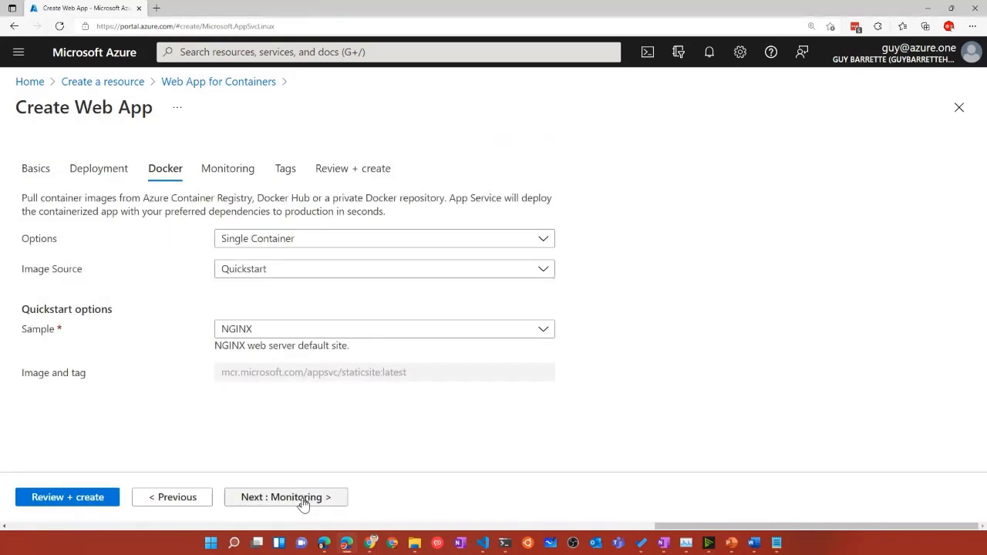
pyautogui.click(290, 242)
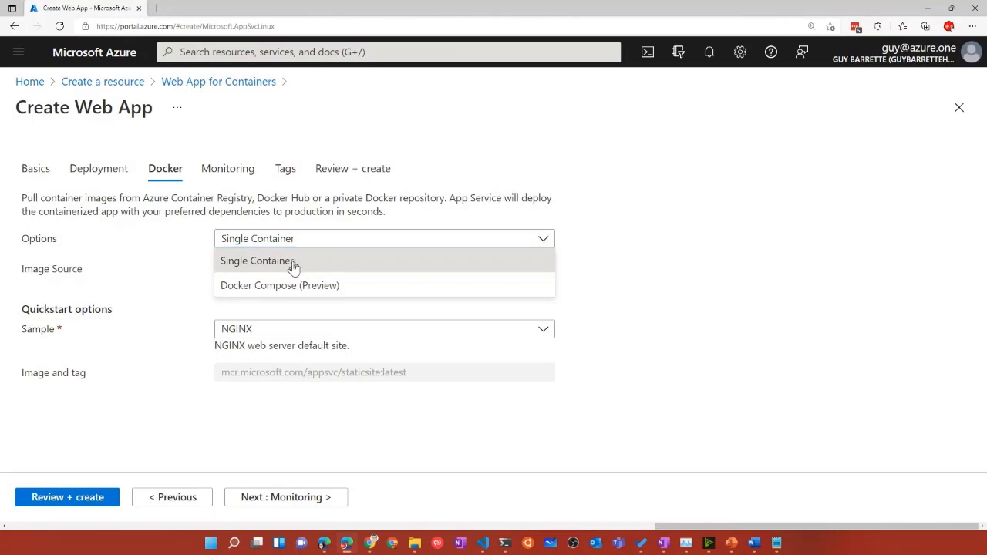
pyautogui.click(322, 263)
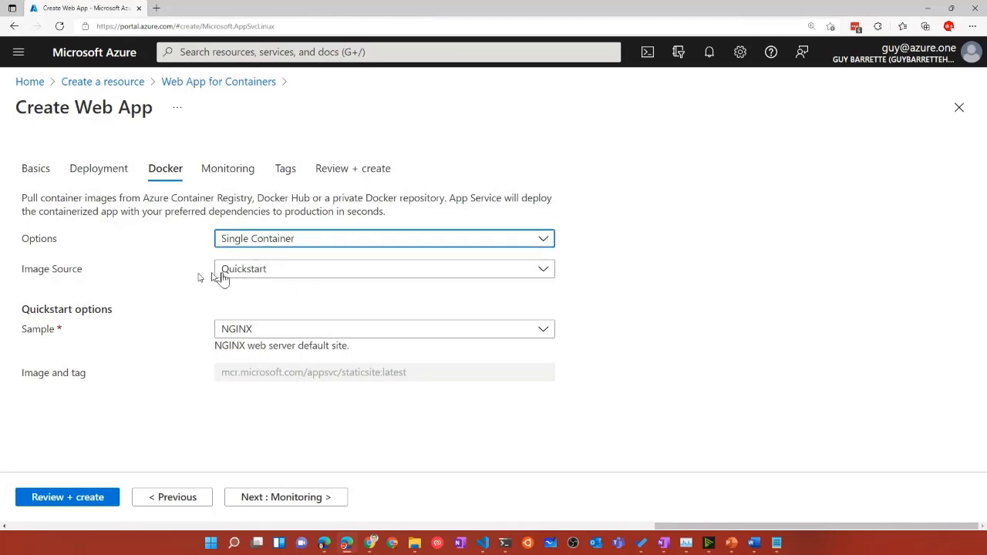
pyautogui.click(253, 275)
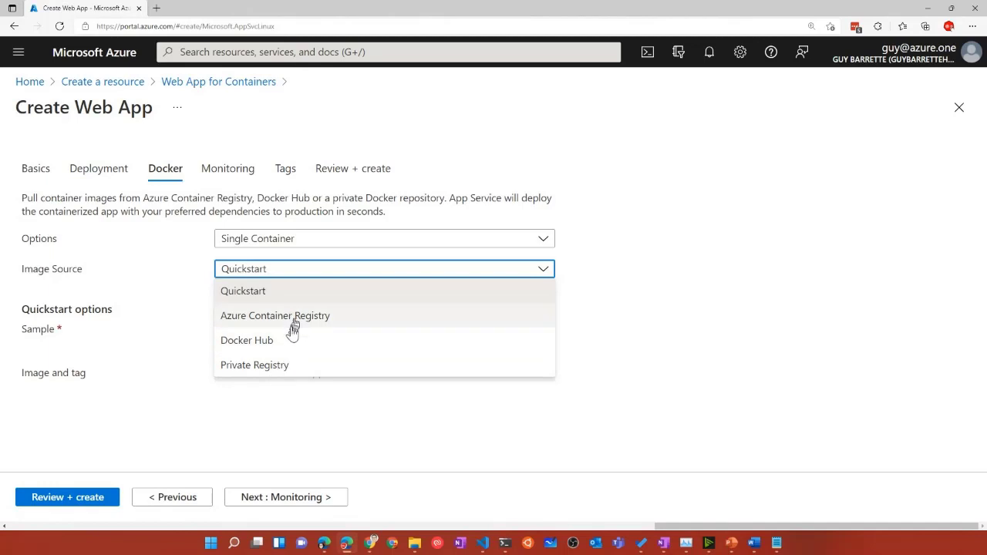
pyautogui.click(637, 316)
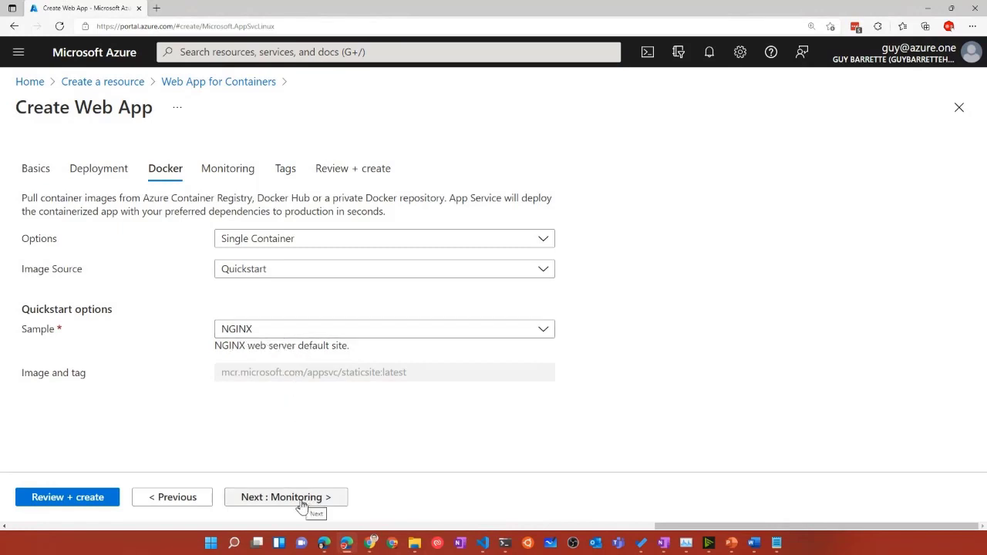
# - Review and create the web app, and open its resource page once deployment is complete
pyautogui.click(85, 503)
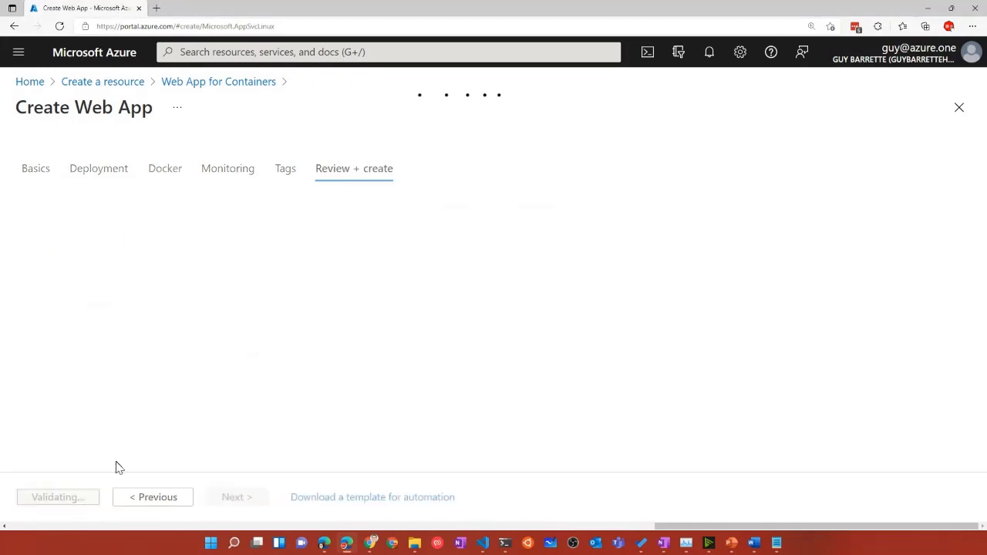
pyautogui.click(48, 498)
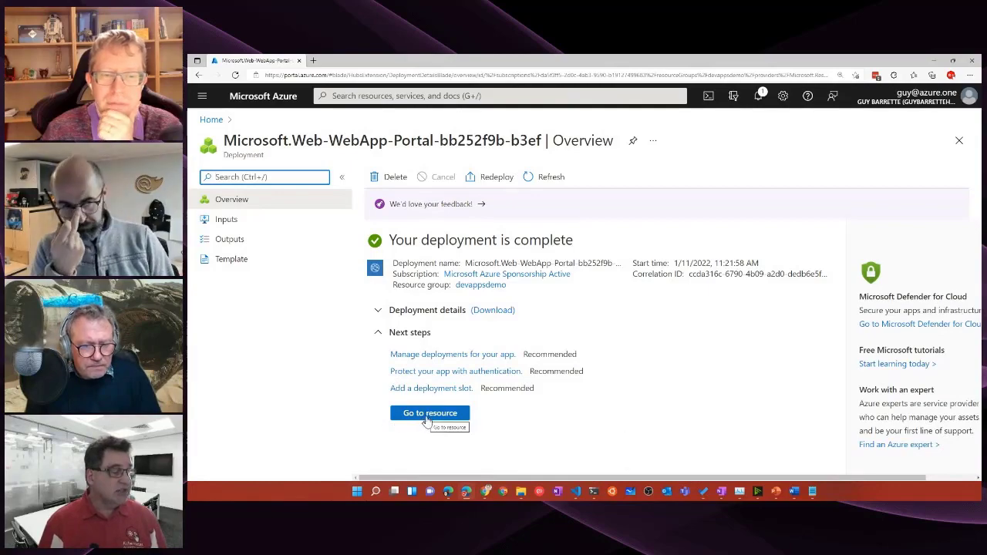
pyautogui.click(428, 416)
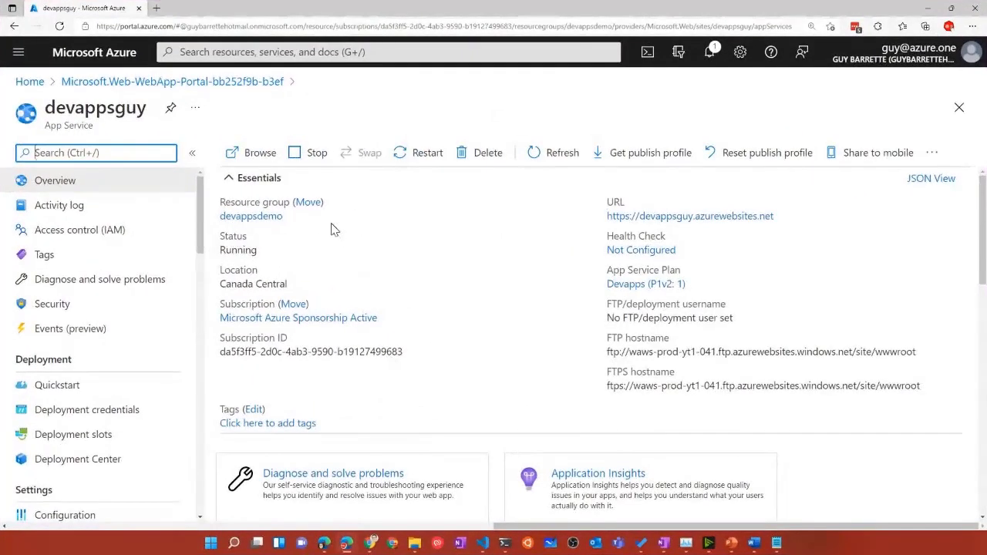
# - Open the web app's URL to check the running site, and return to its overview in the portal
pyautogui.click(720, 219)
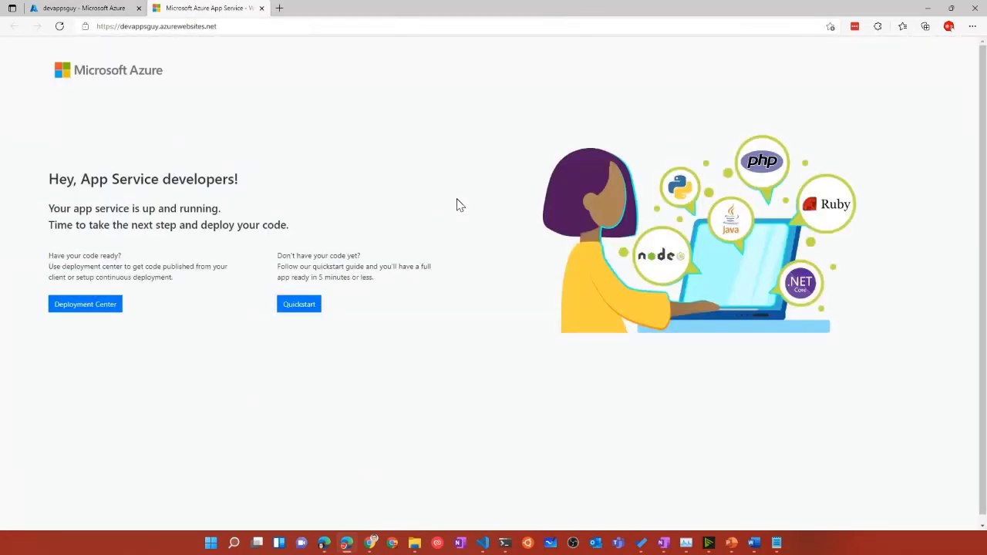
pyautogui.click(97, 10)
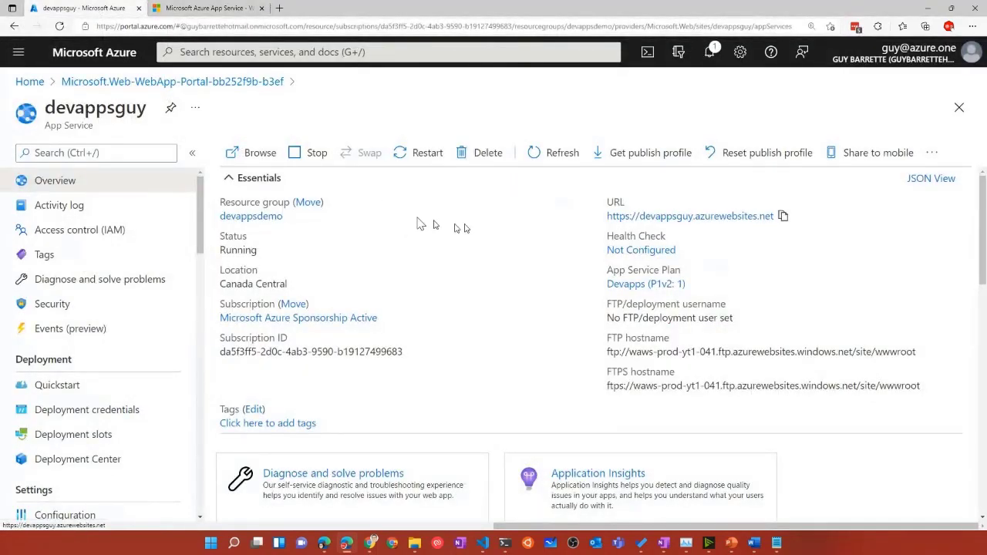
pyautogui.click(199, 10)
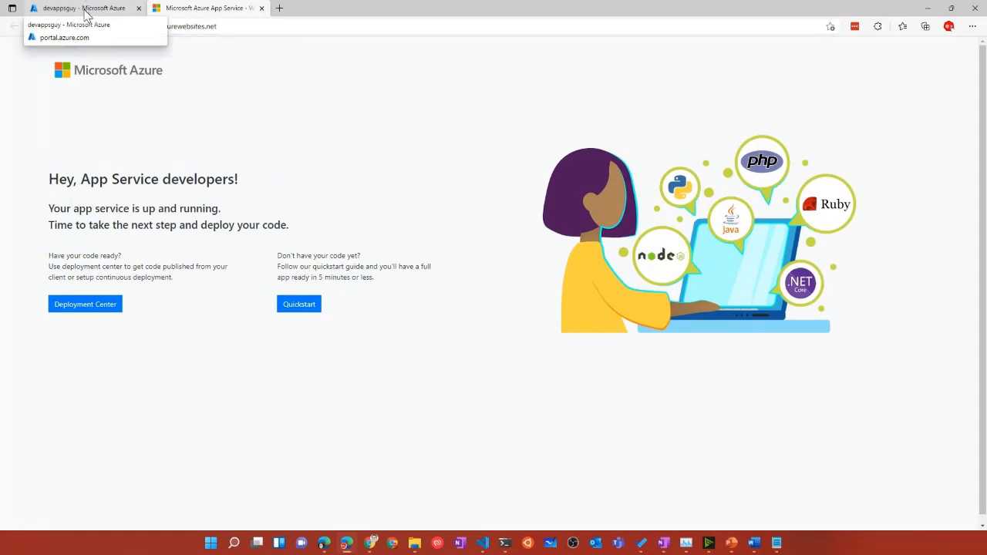
pyautogui.click(86, 9)
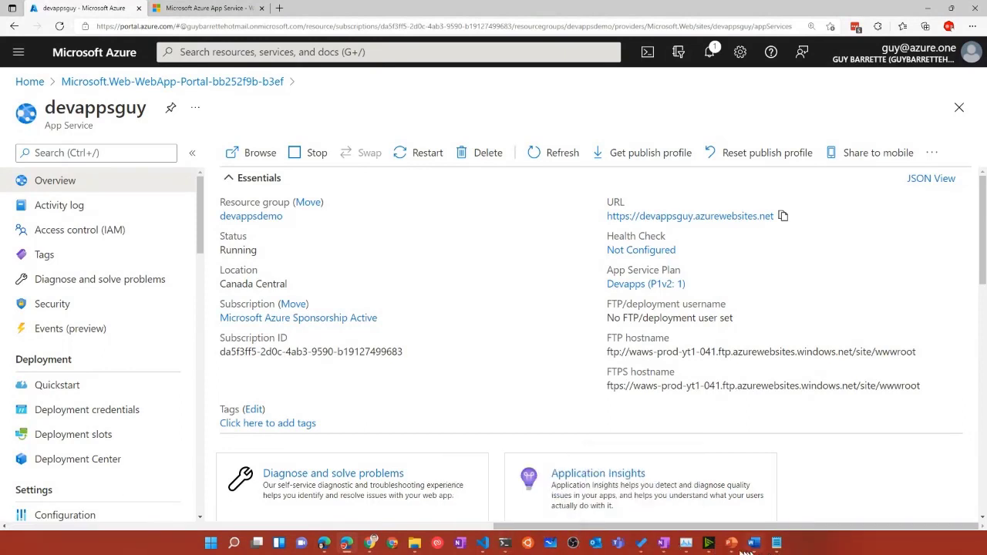
# - Switch to the PowerPoint slide show and advance to the "Truc #1" slide about port mapping
pyautogui.moveTo(732, 543)
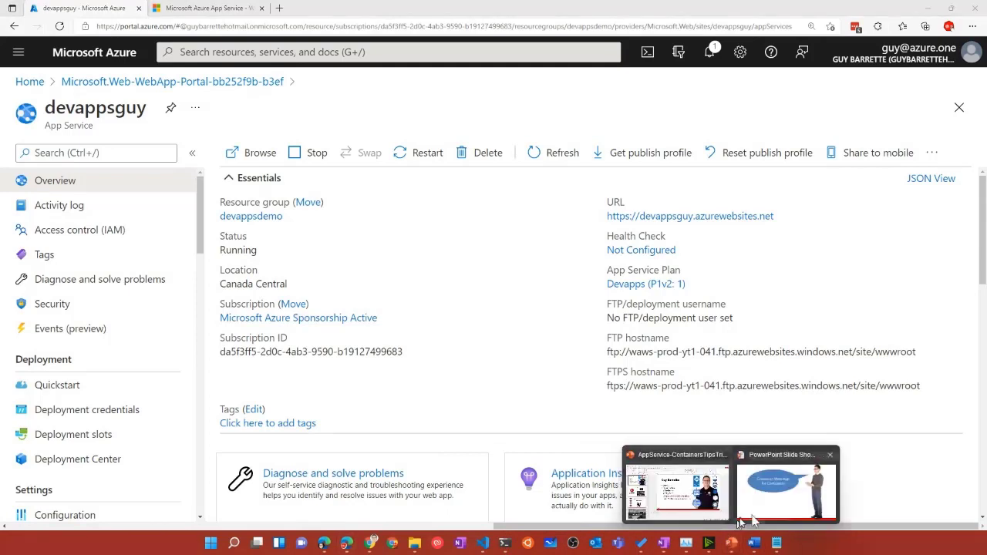
pyautogui.click(742, 519)
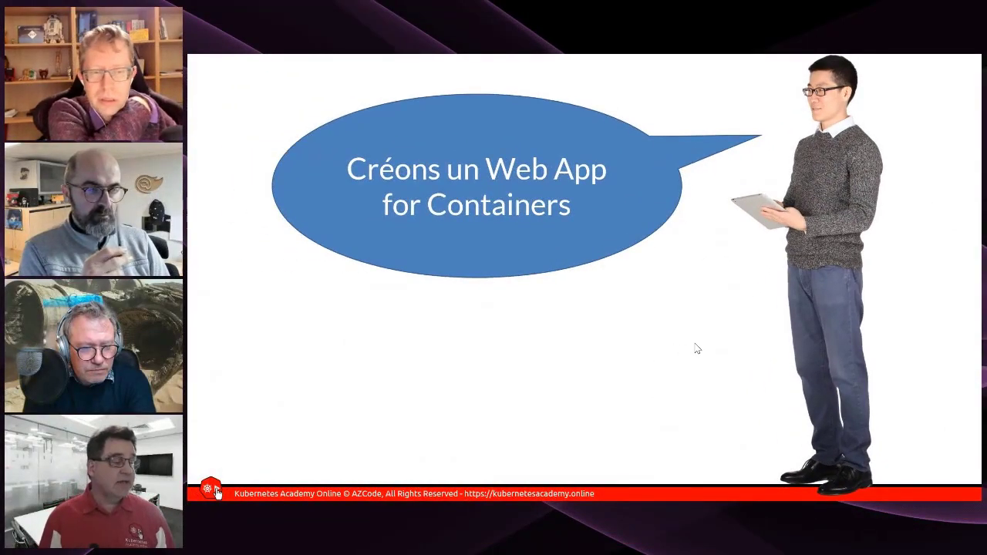
pyautogui.click(486, 368)
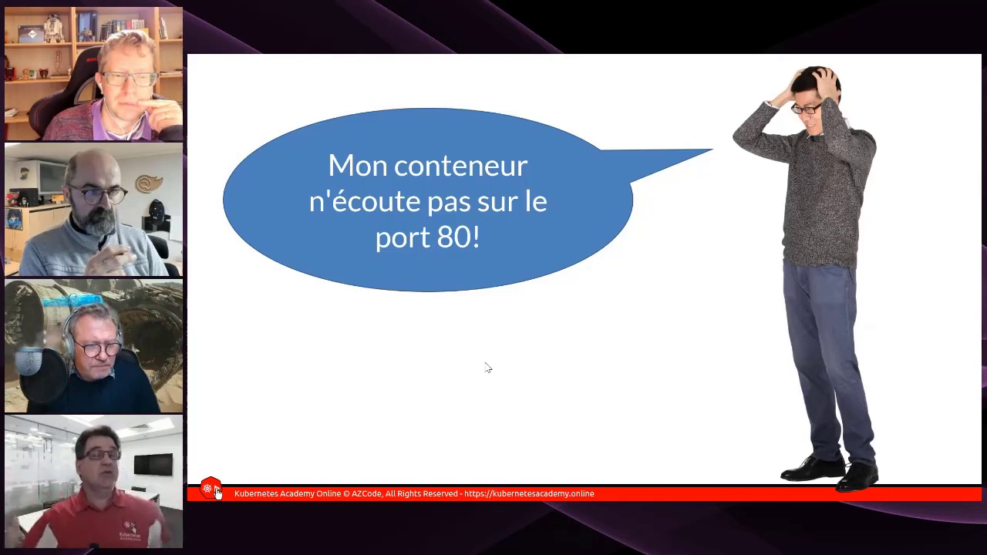
pyautogui.click(408, 331)
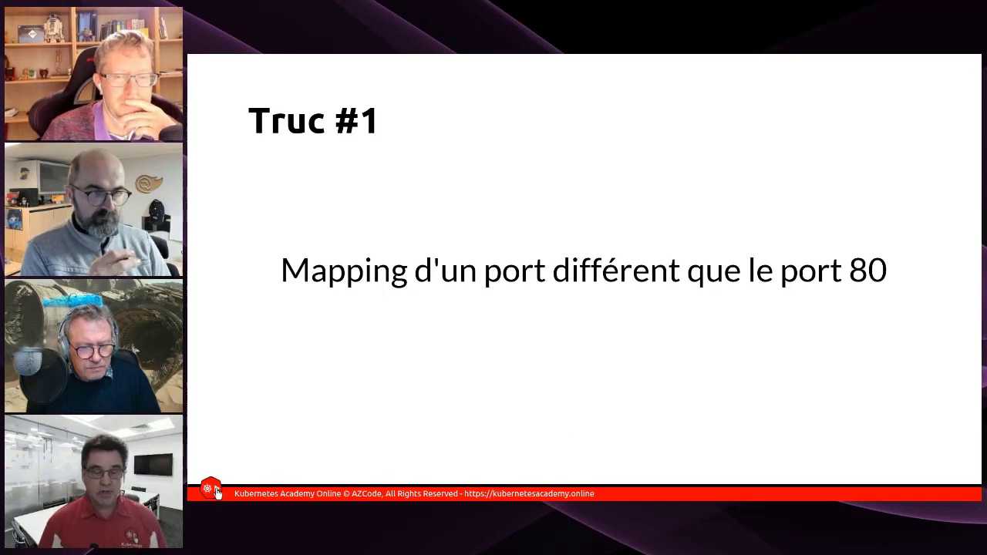
# - Return to the slide show and present the WEBSITES_PORT configuration slide and the "Mon conteneur ne démarre pas!" slide
pyautogui.hotkey('alt', 'Tab')
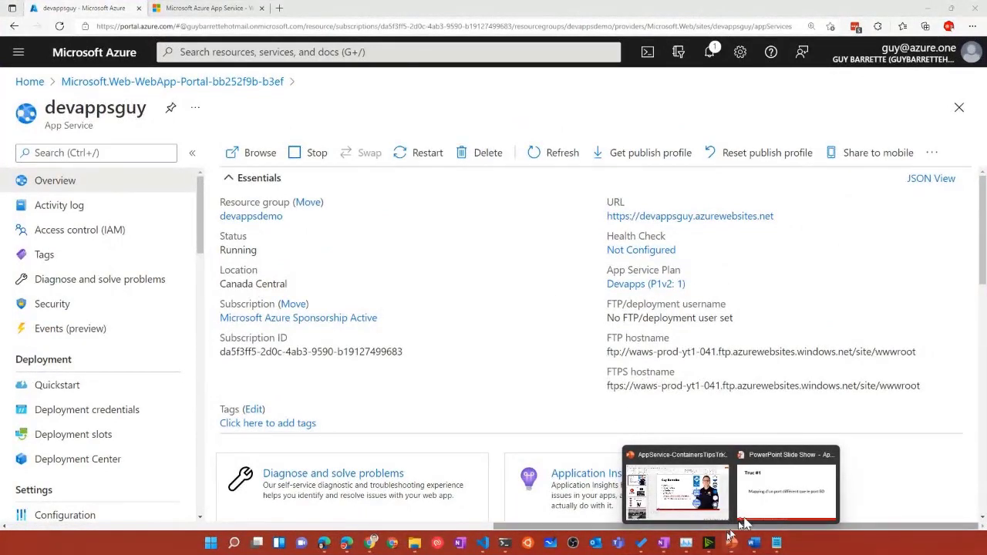
pyautogui.click(721, 478)
pyautogui.click(555, 403)
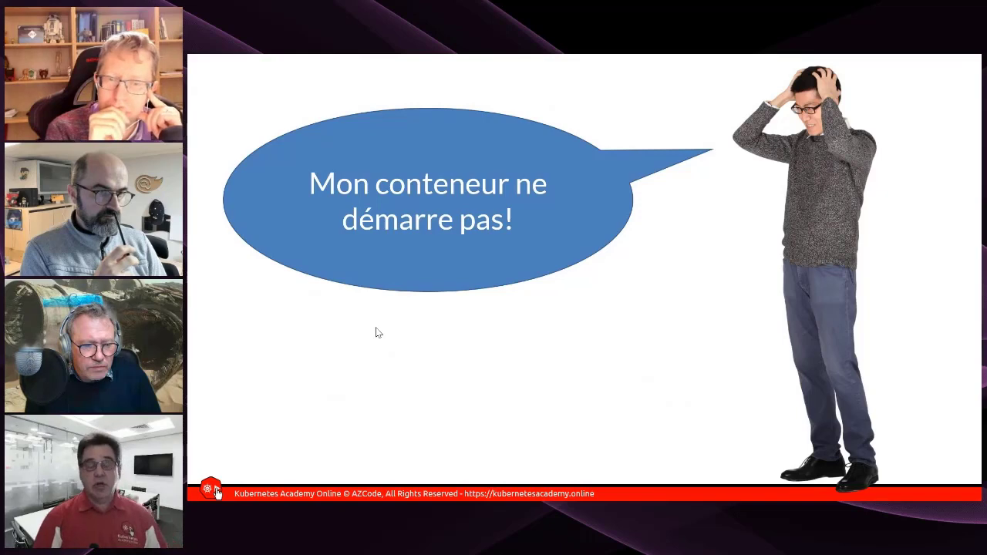
pyautogui.press('Right')
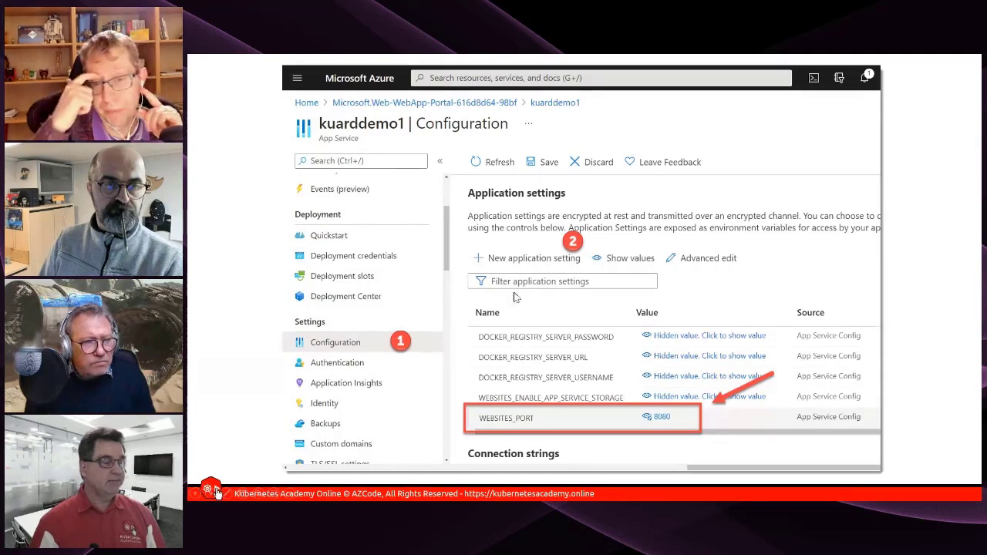
pyautogui.press('Right')
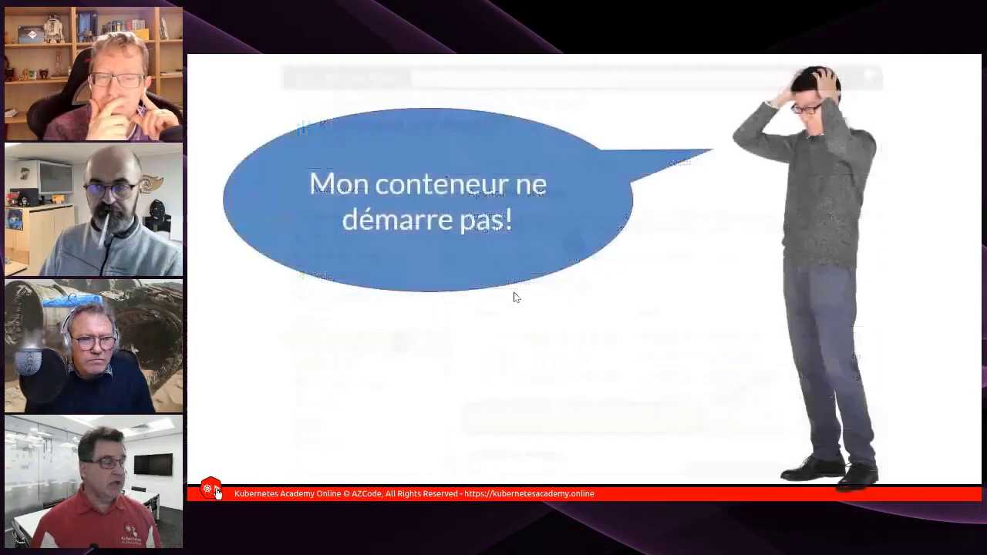
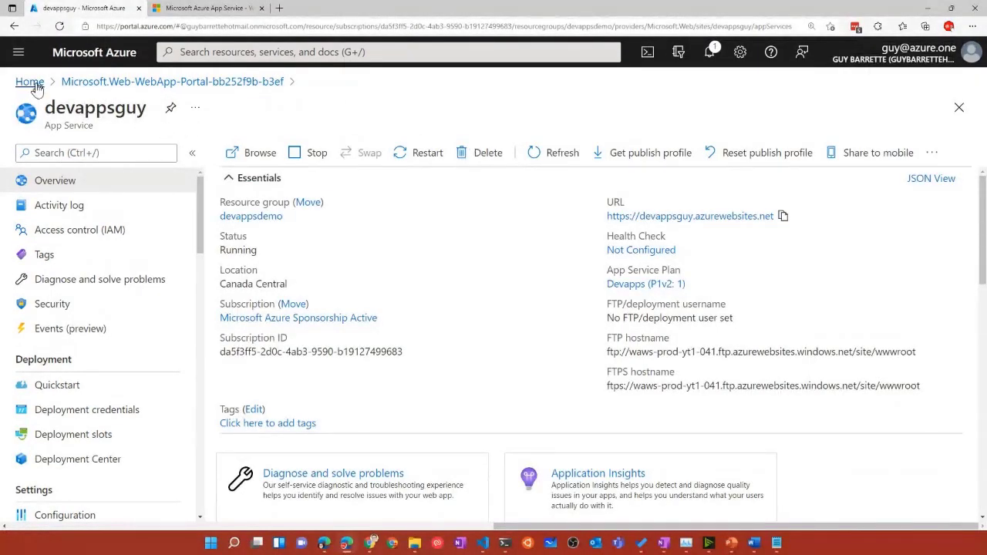
# - Open the kuarddemo1 app service from the portal home and display its Deployment Center logs
pyautogui.click(29, 82)
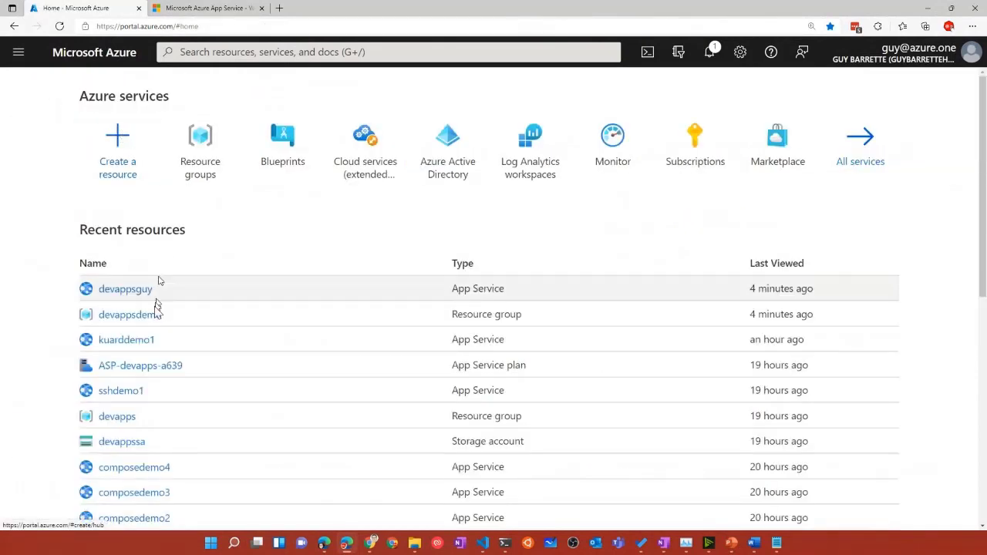
pyautogui.click(155, 340)
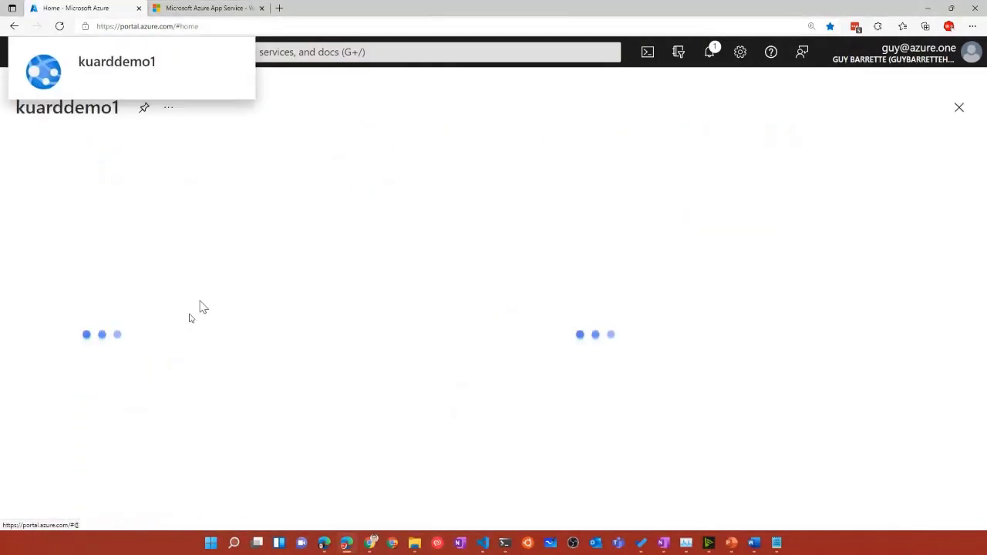
pyautogui.scroll(-1, 155, 267)
pyautogui.scroll(-2, 156, 267)
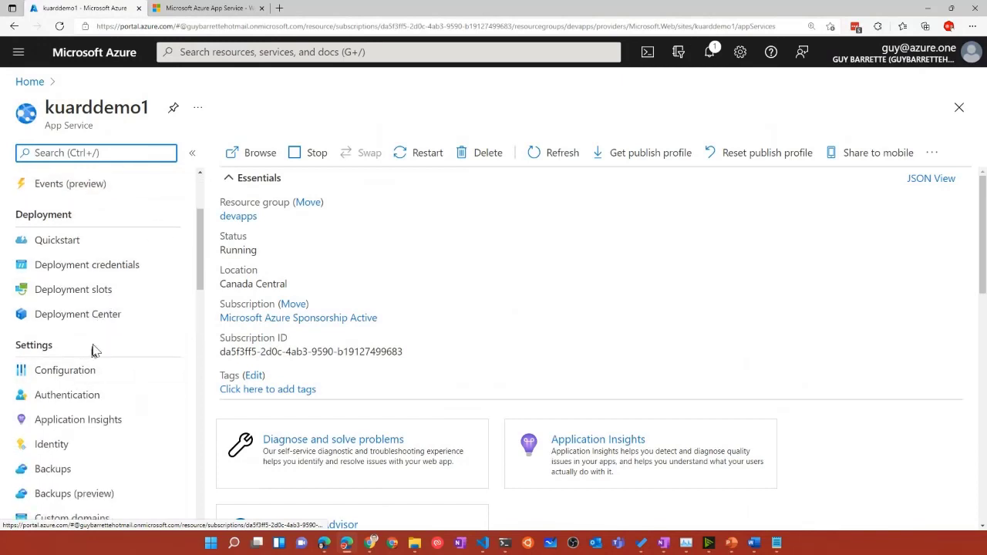
pyautogui.click(85, 314)
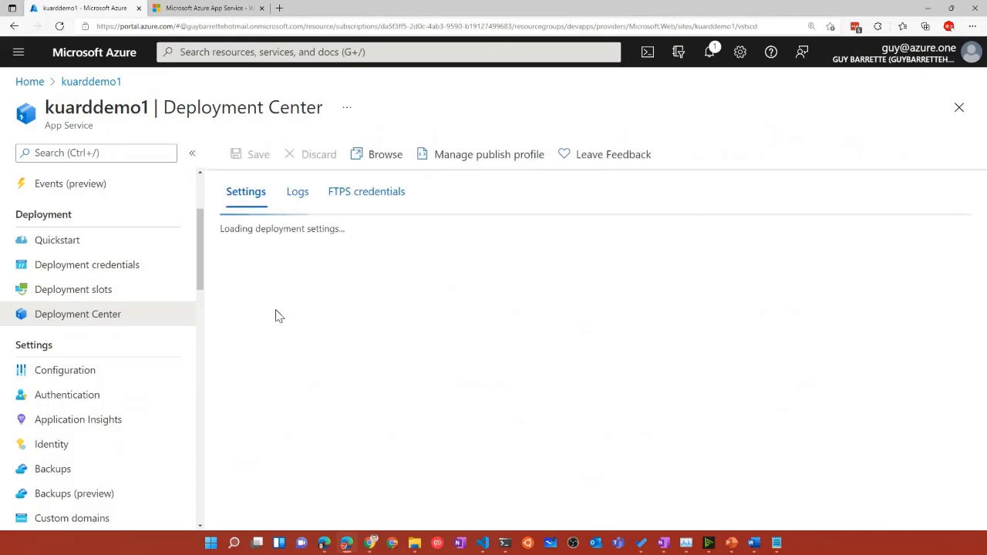
pyautogui.click(300, 192)
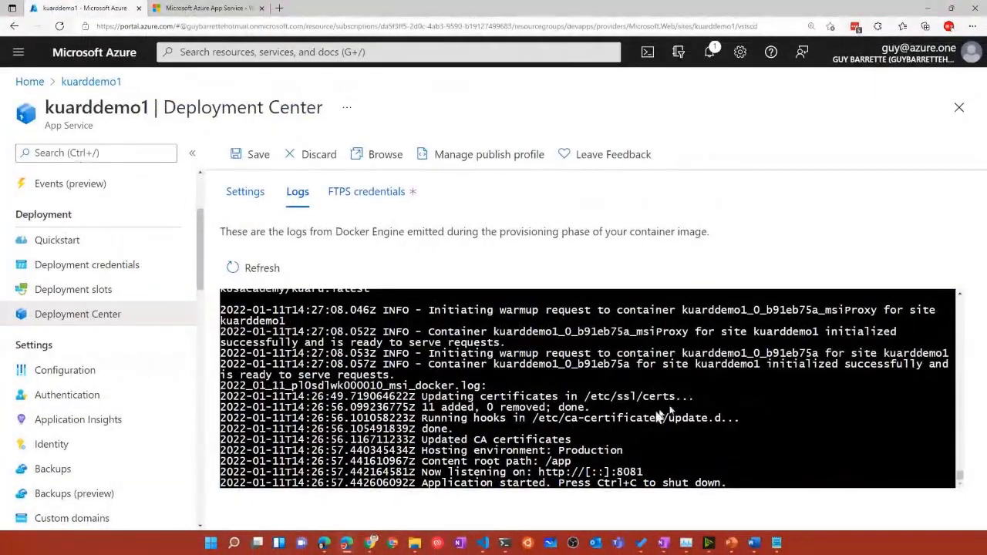
# - Examine the log entries for pulling the k8sacademy/kuard image and mark the docker run command
pyautogui.scroll(1, 505, 418)
pyautogui.scroll(5, 505, 418)
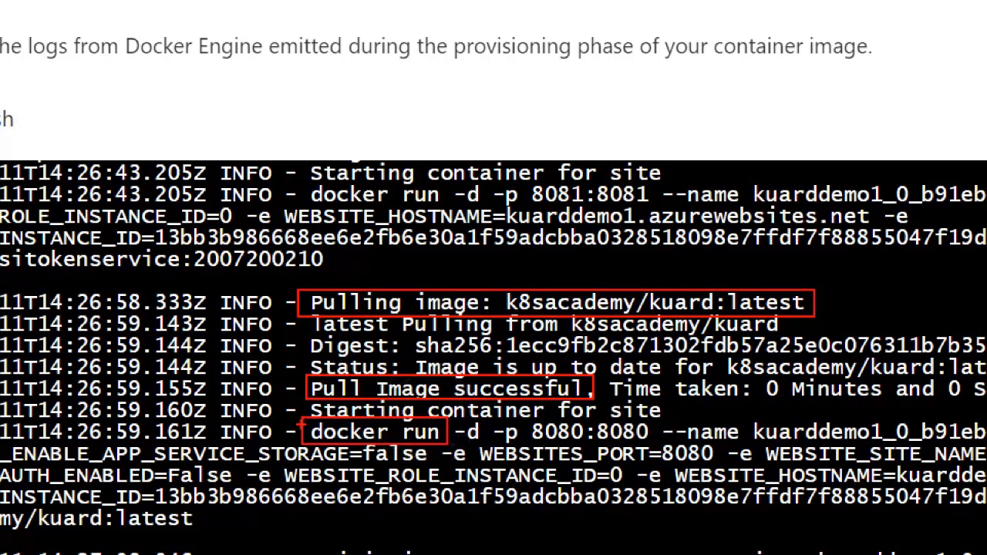
pyautogui.moveTo(37, 418)
pyautogui.mouseDown()
pyautogui.moveTo(979, 500)
pyautogui.moveTo(973, 510)
pyautogui.mouseUp()
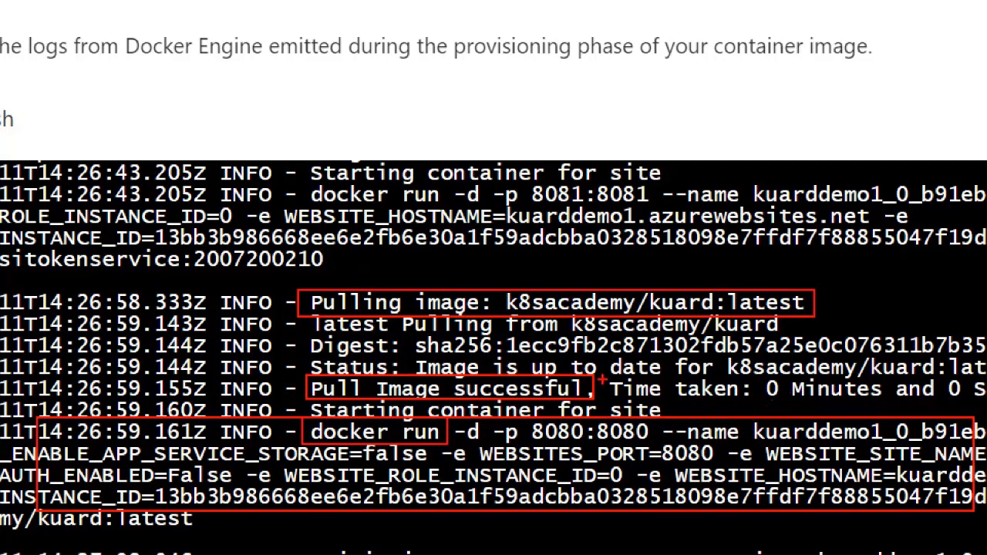
pyautogui.press('Escape')
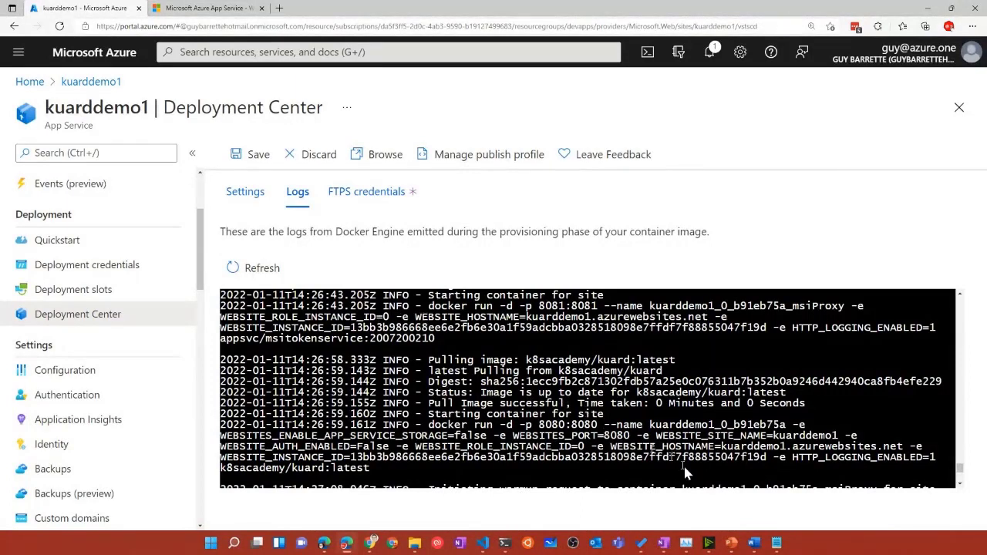
# - Switch to the PowerPoint slide show and advance through the application logs slides to the "Truc #4" Advanced Tools slides
pyautogui.moveTo(735, 544)
pyautogui.moveTo(731, 544)
pyautogui.click(802, 463)
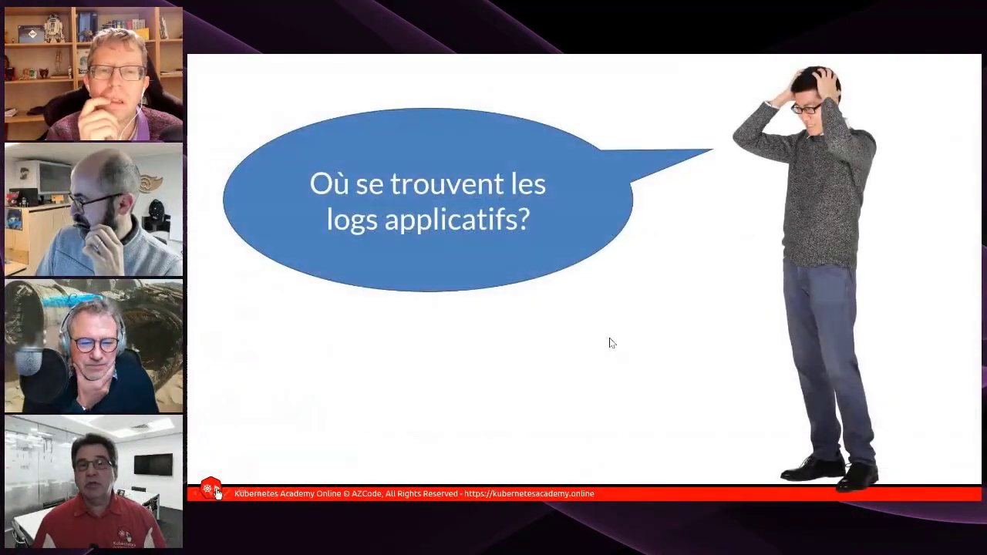
pyautogui.press('Right')
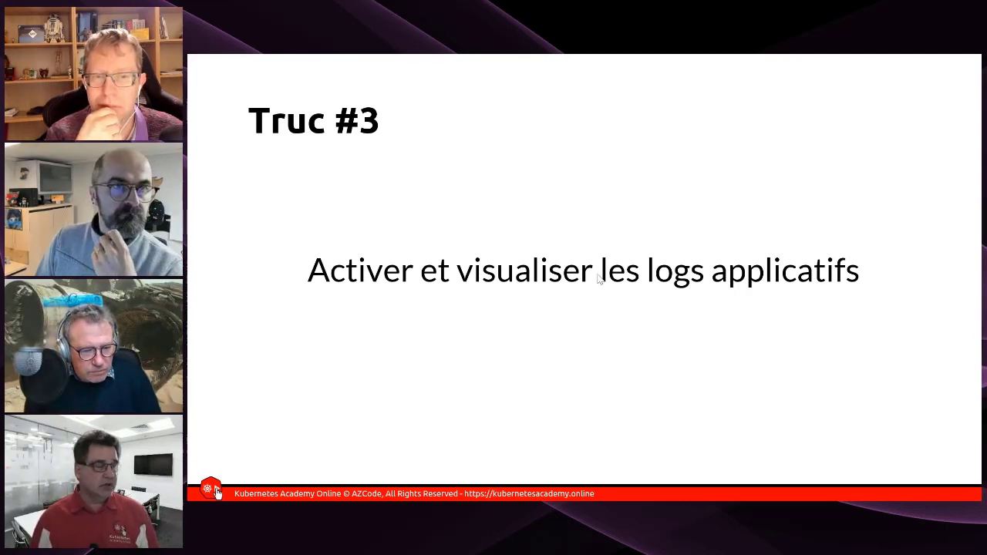
pyautogui.press('Right')
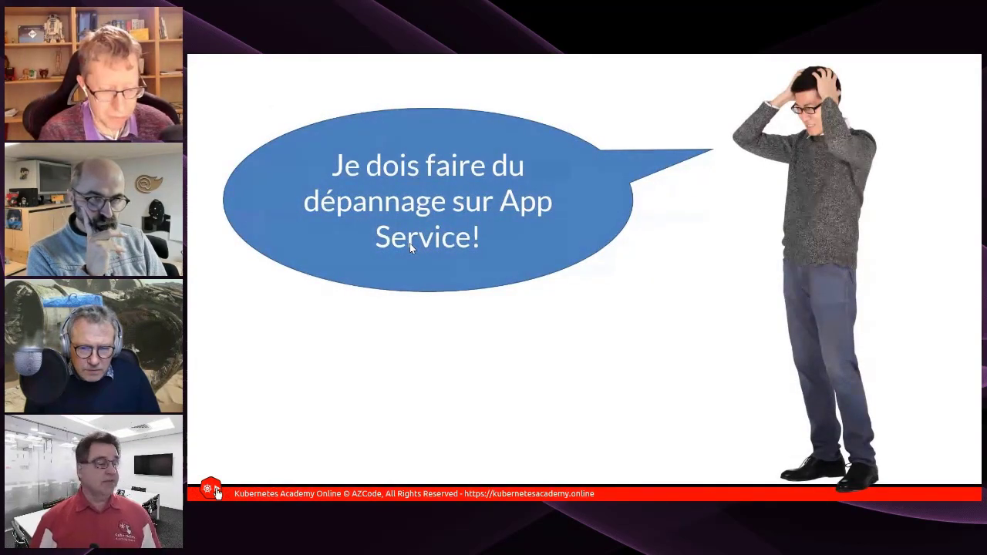
pyautogui.press('Right')
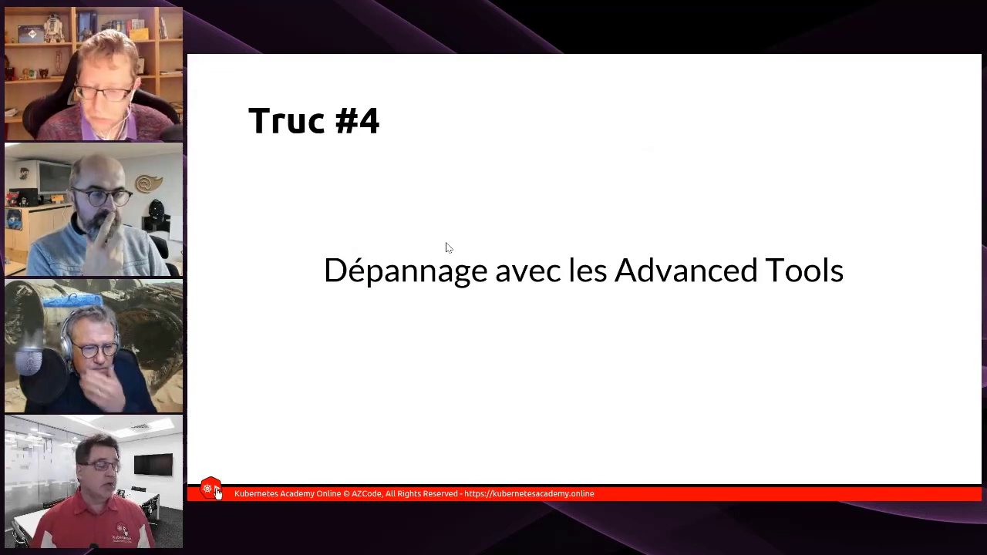
pyautogui.press('Right')
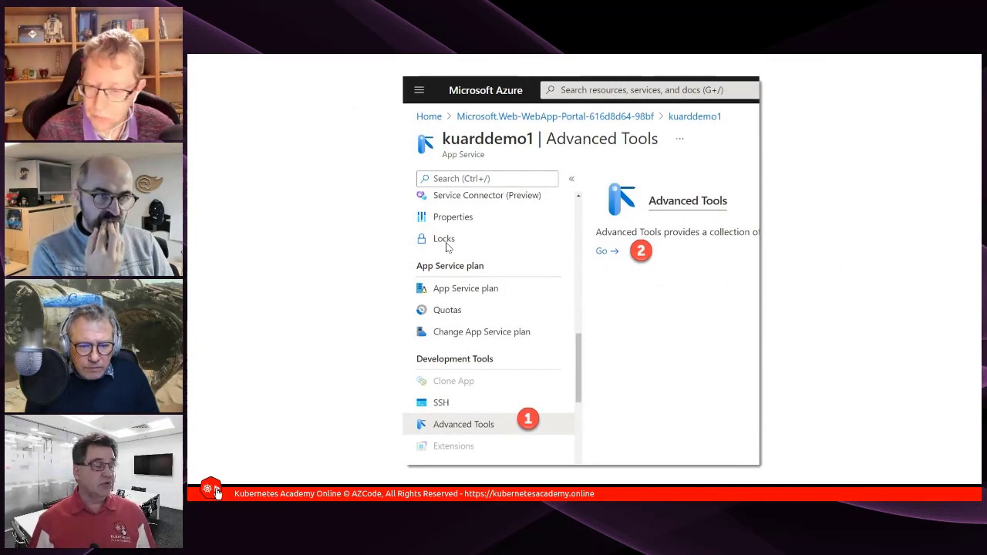
pyautogui.press('Right')
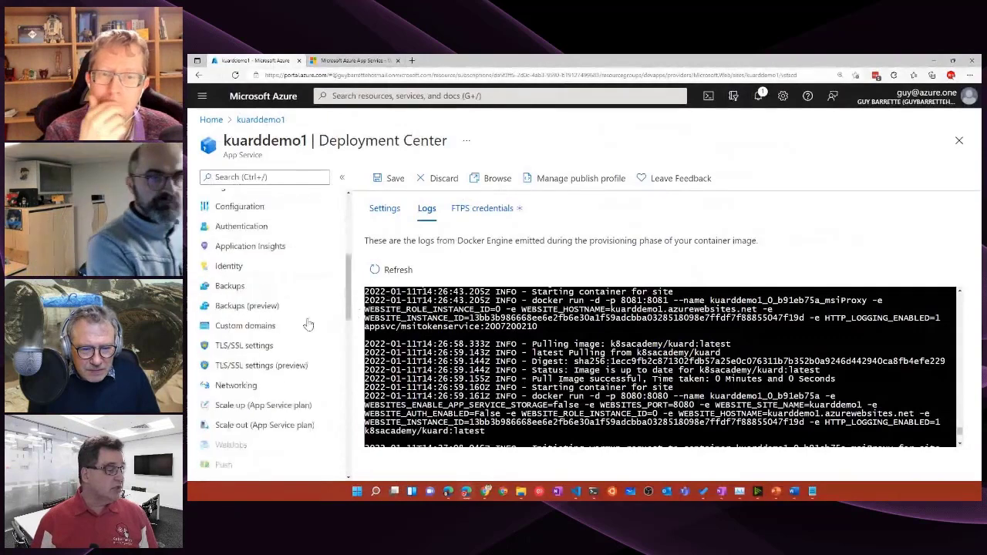
# - In the Azure portal, open the Advanced Tools site of the kuarddemo1 app service
pyautogui.scroll(-5, 308, 324)
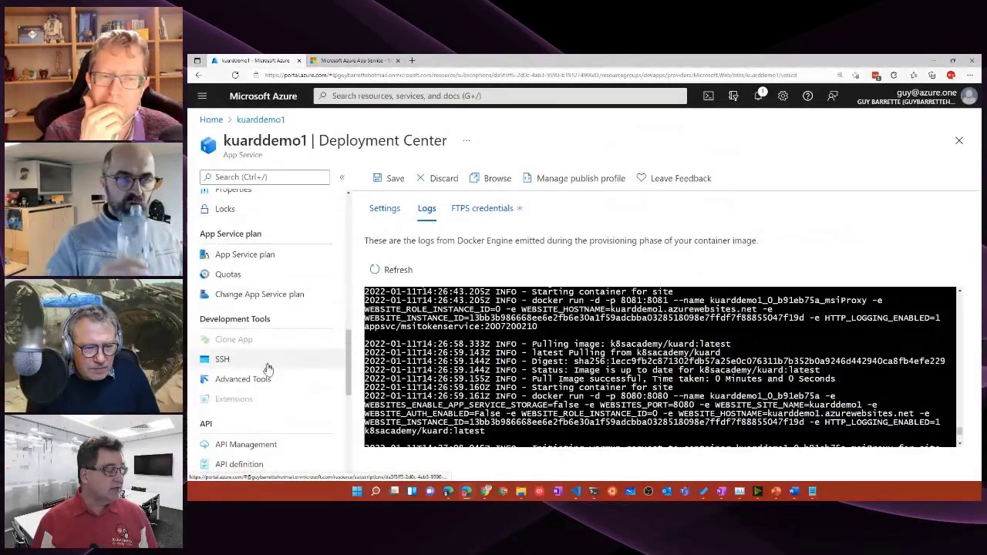
pyautogui.click(260, 379)
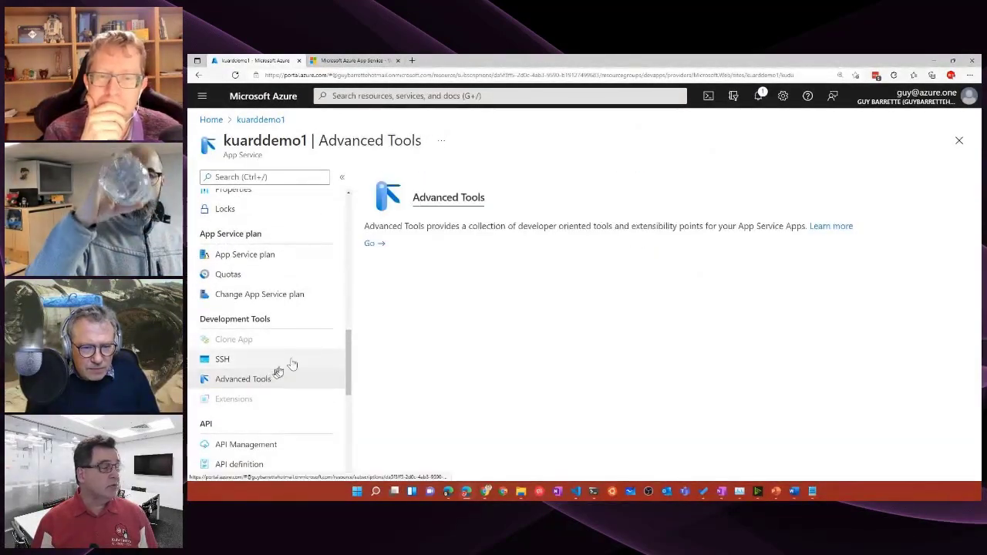
pyautogui.click(368, 244)
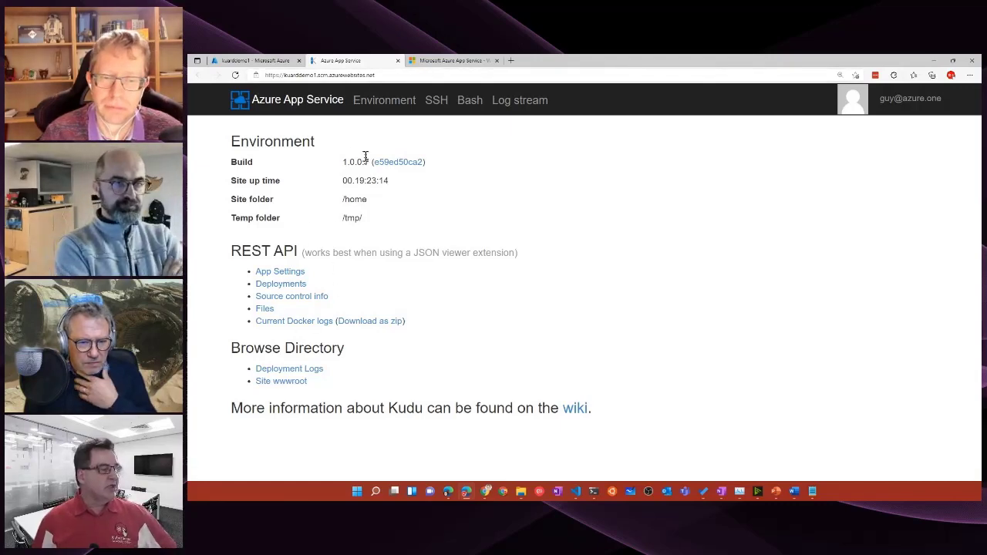
# - Examine the system info, app settings and environment variables on the Environment page
pyautogui.click(385, 103)
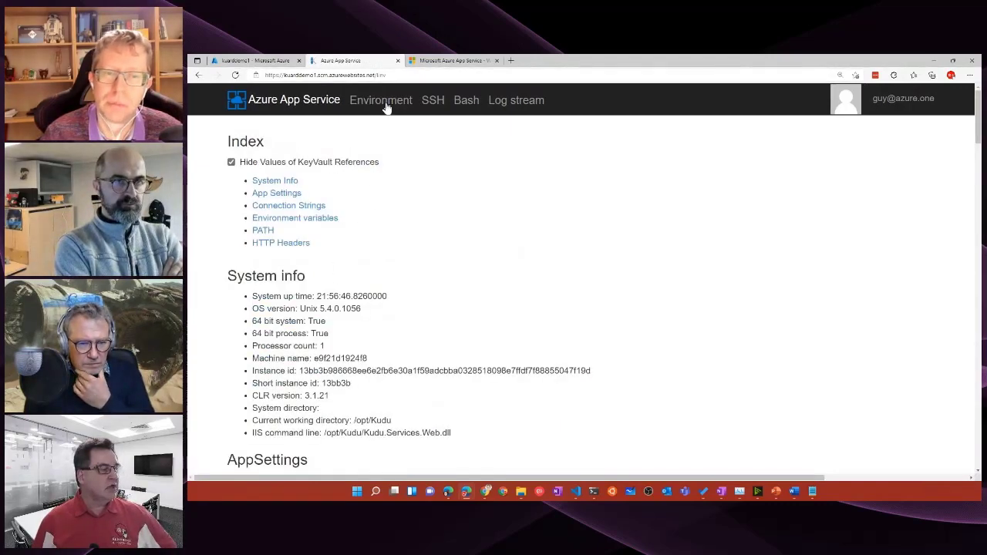
pyautogui.scroll(-3, 328, 250)
pyautogui.scroll(-8, 320, 269)
pyautogui.scroll(-4, 309, 298)
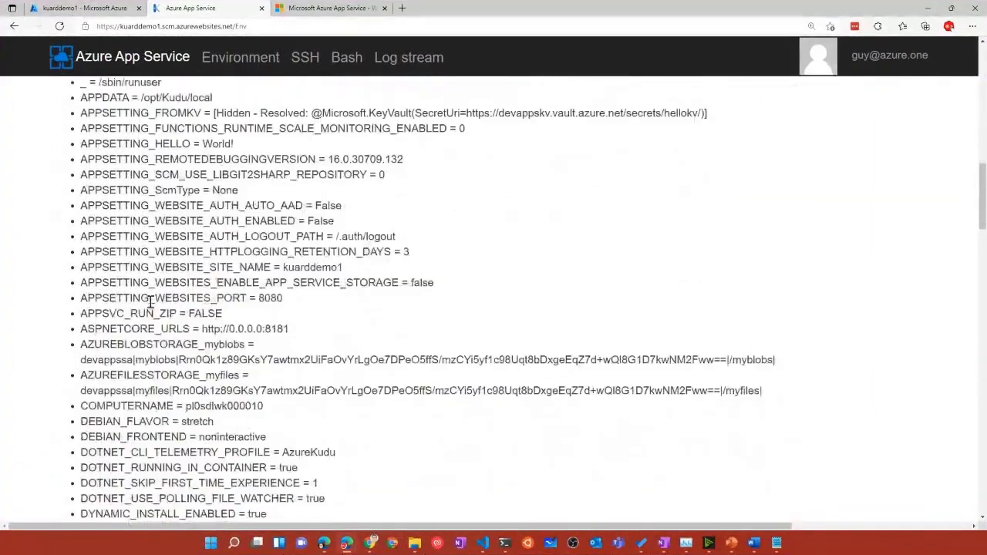
pyautogui.scroll(-2, 150, 302)
pyautogui.scroll(6, 150, 303)
pyautogui.scroll(12, 151, 302)
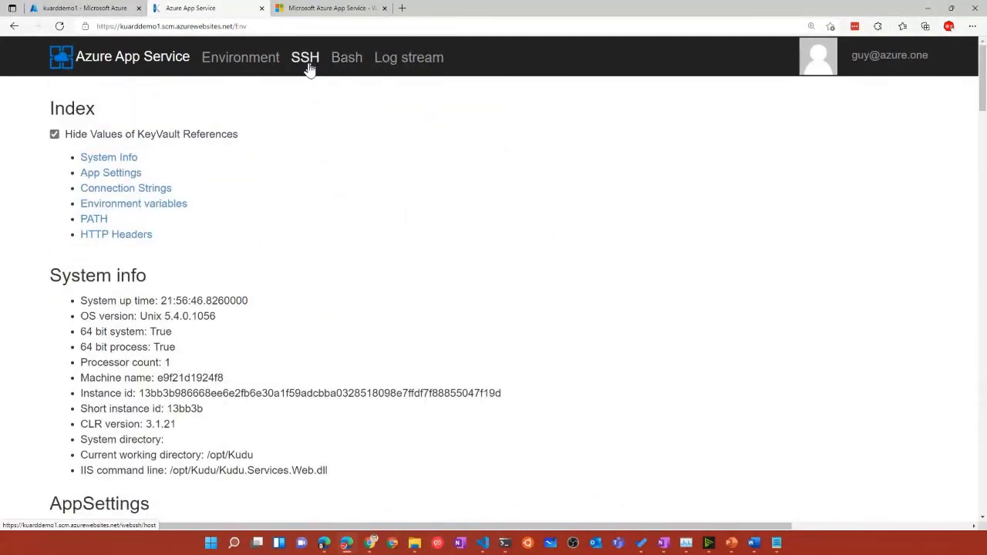
# - Open the log stream, and visit the kuarddemo1 site from its portal overview to generate requests
pyautogui.click(408, 61)
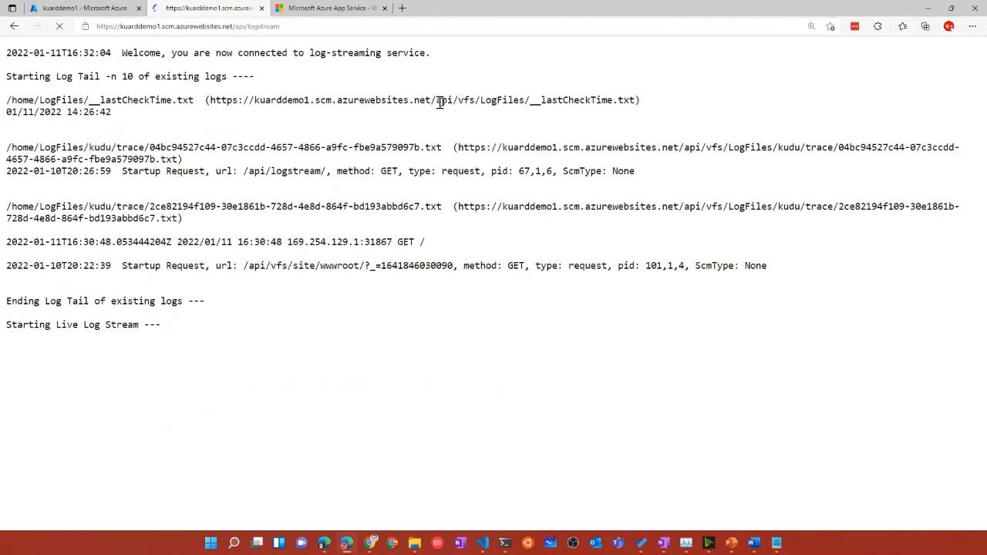
pyautogui.click(99, 8)
pyautogui.scroll(10, 44, 209)
pyautogui.click(68, 184)
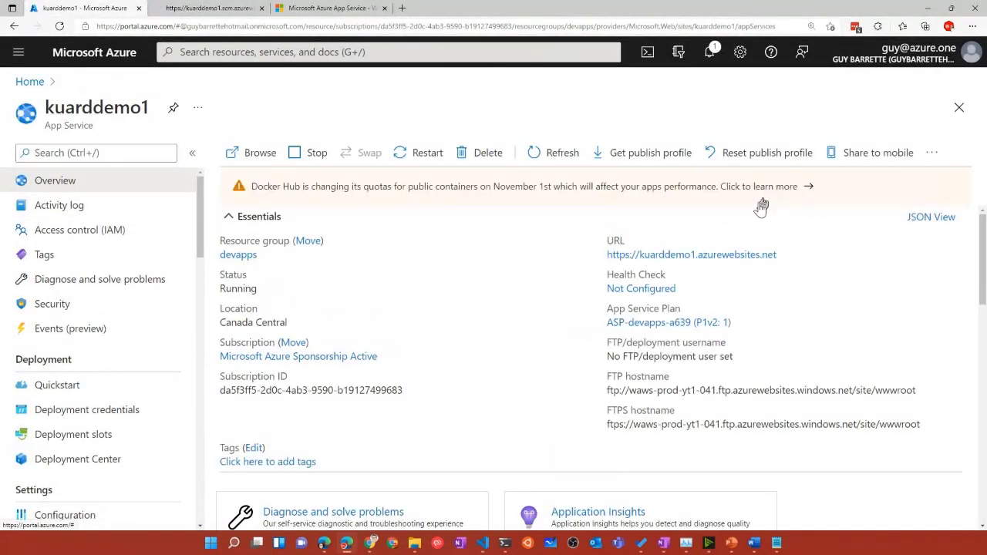
pyautogui.click(717, 255)
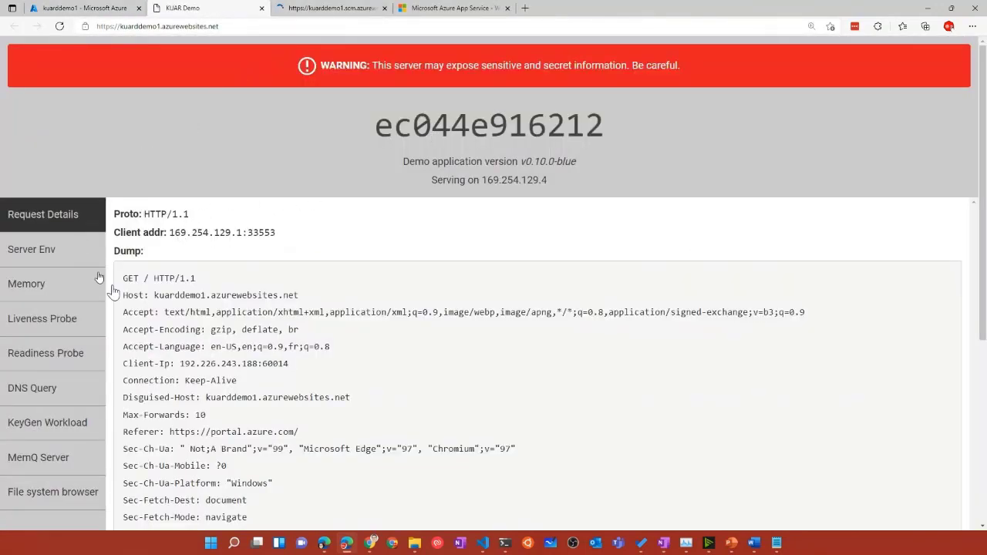
# - Return to the log stream and highlight the new GET request entries under the live stream
pyautogui.click(341, 16)
pyautogui.moveTo(466, 354); pyautogui.dragTo(8, 347)
pyautogui.click(505, 364)
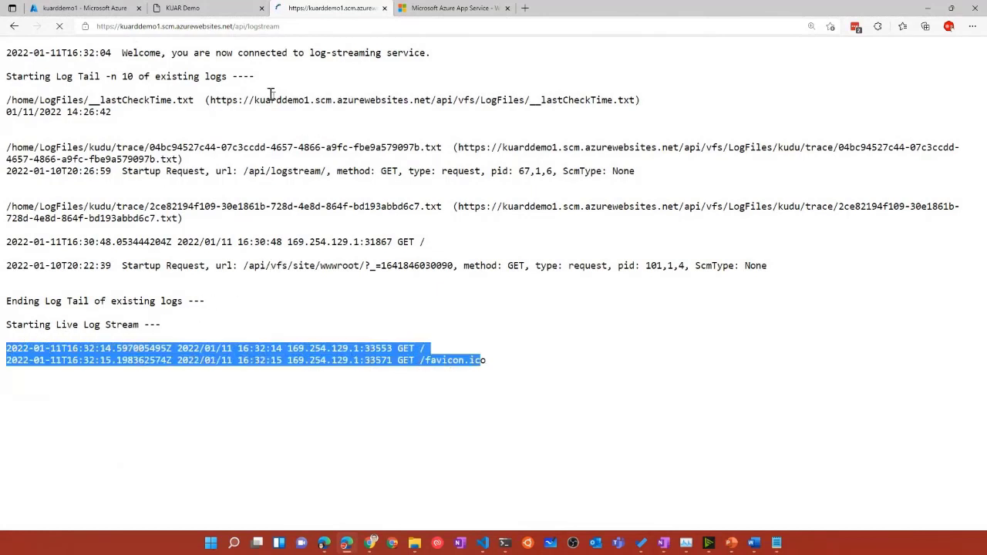
# - List the contents of /home with ls in the Bash console, and try to open an SSH session to the container
pyautogui.click(13, 27)
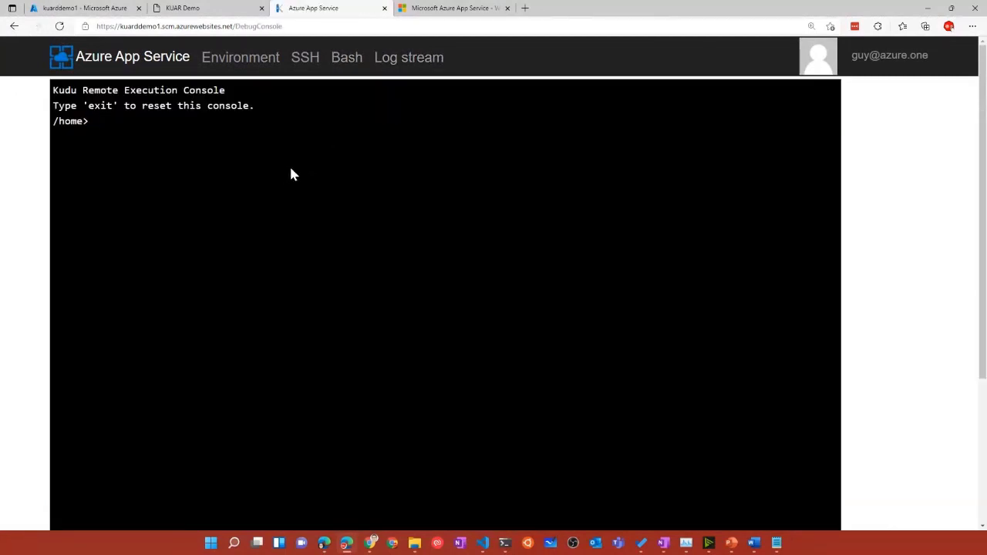
pyautogui.write('ls')
pyautogui.press('Return')
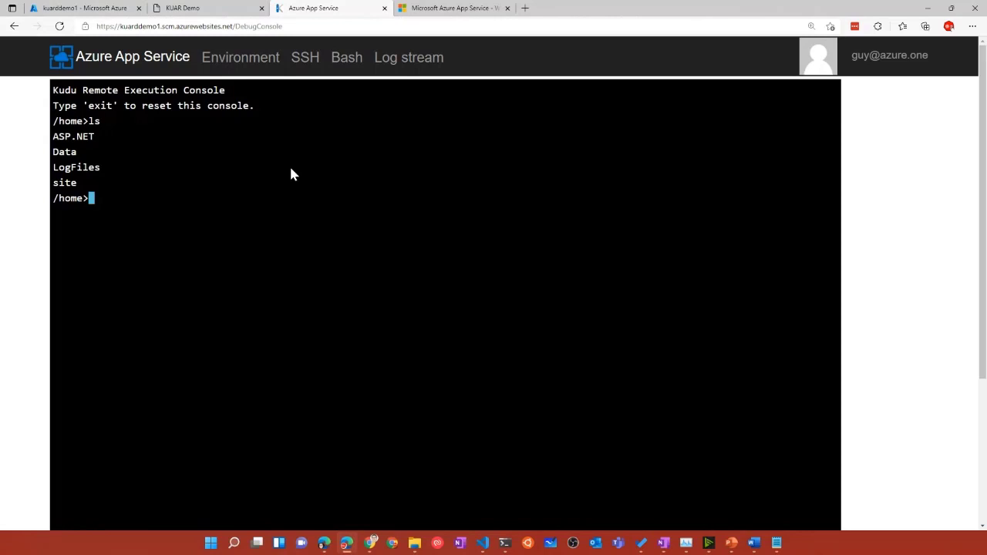
pyautogui.click(307, 65)
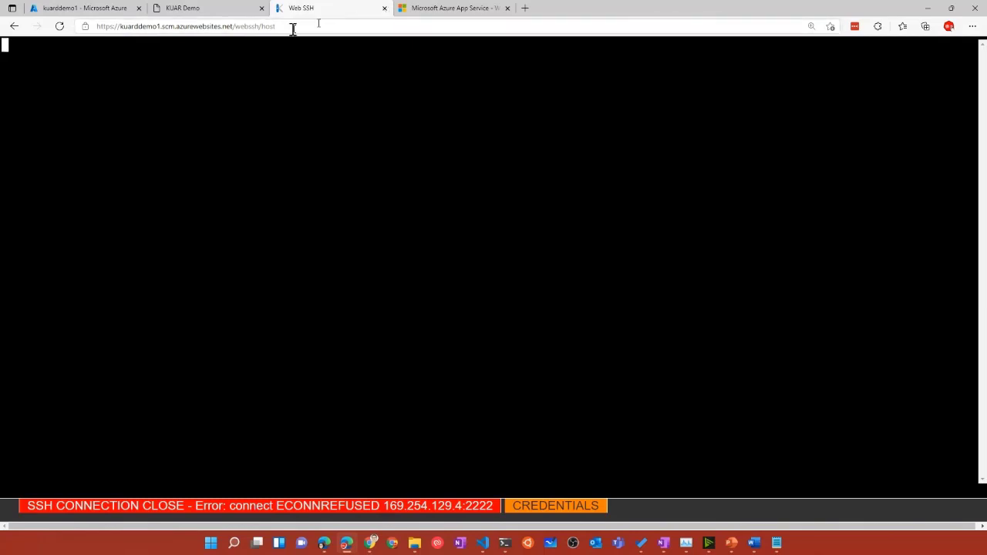
pyautogui.click(13, 26)
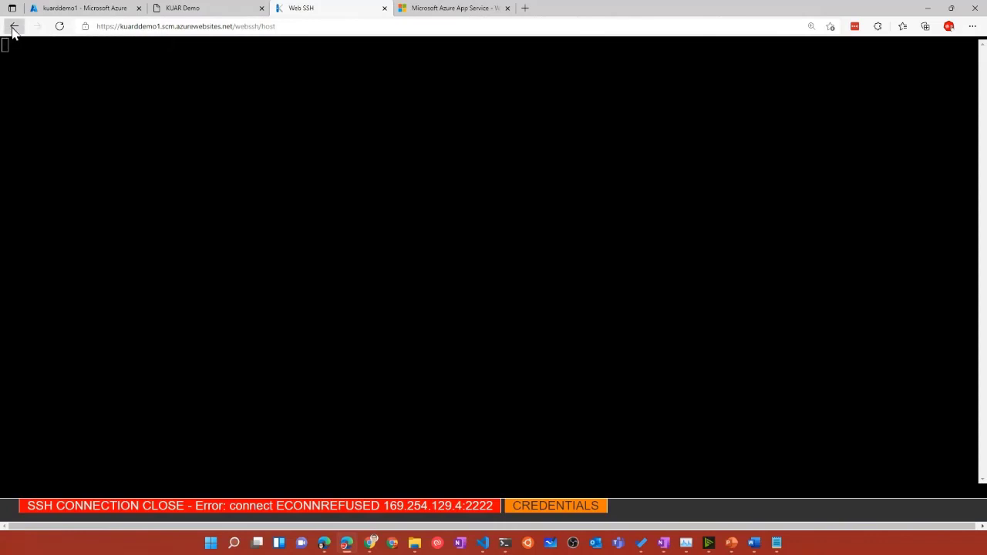
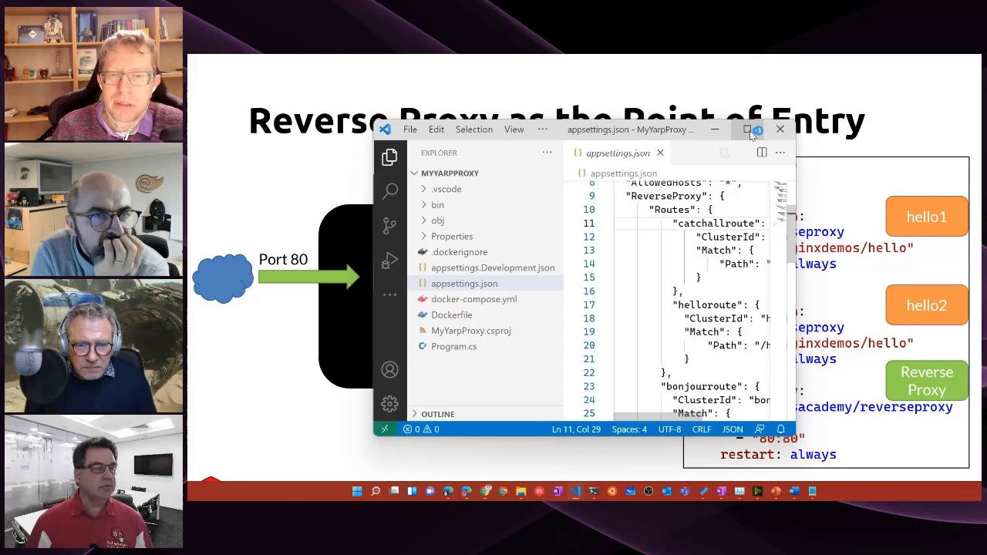
# - Maximize the Visual Studio Code window showing the MyYarpProxy project's appsettings.json
pyautogui.click(750, 131)
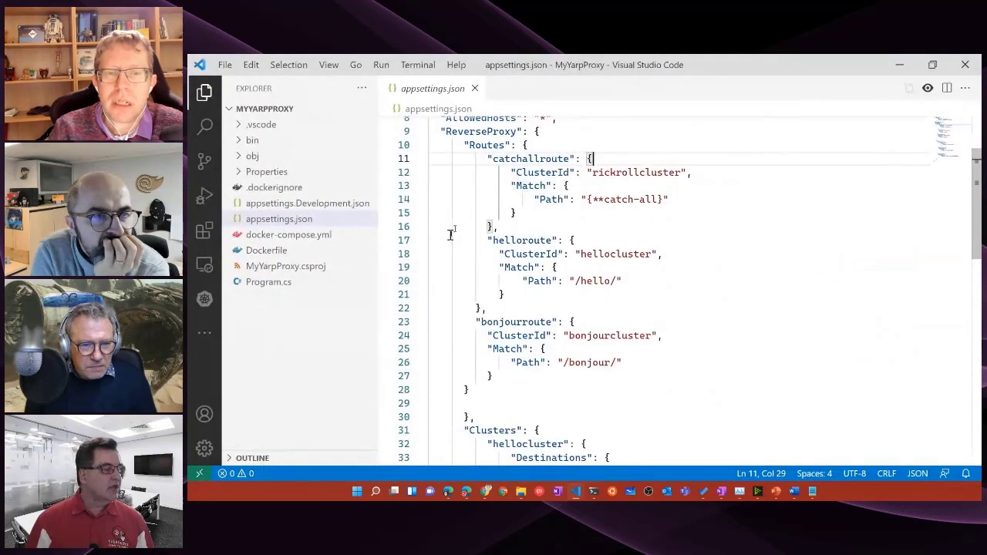
# - Highlight the Yarp.ReverseProxy package reference in MyYarpProxy.csproj and the app.MapReverseProxy() call in Program.cs
pyautogui.click(293, 265)
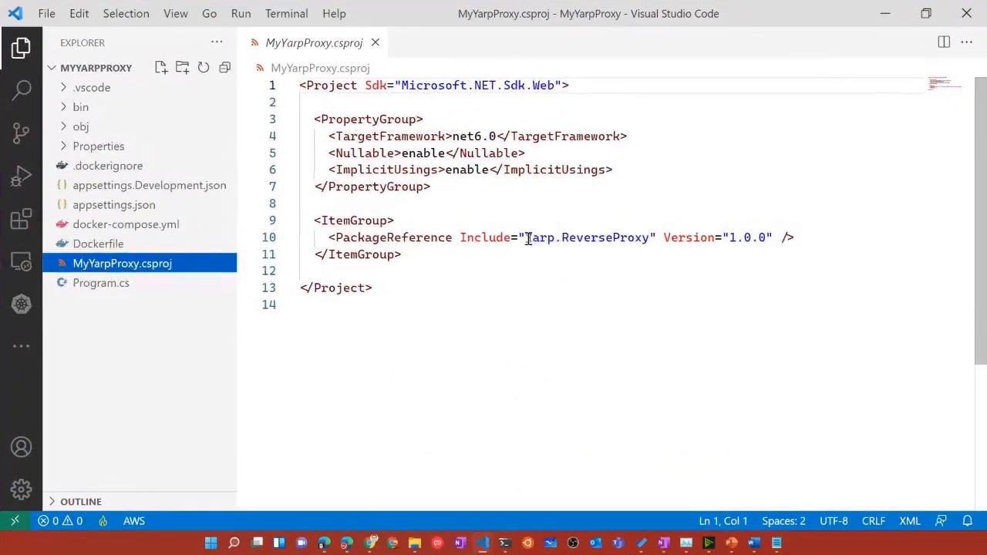
pyautogui.moveTo(611, 245); pyautogui.dragTo(721, 247)
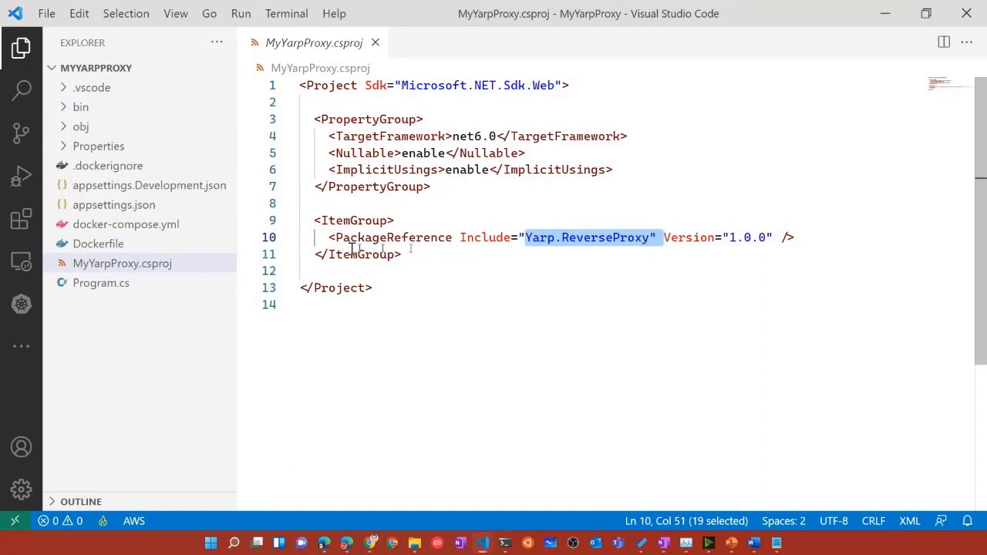
pyautogui.click(125, 282)
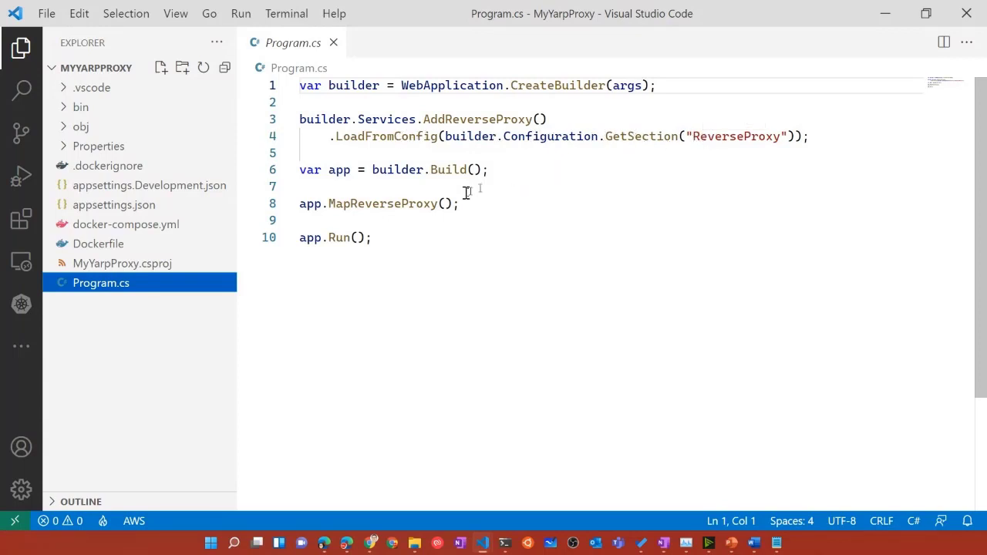
pyautogui.moveTo(460, 204); pyautogui.dragTo(260, 208)
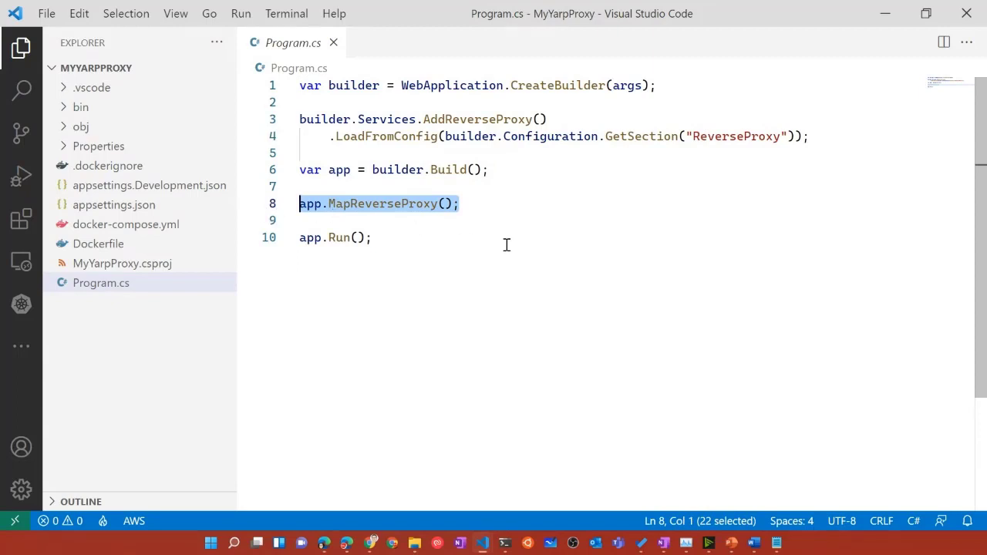
# - In appsettings.json, trace helloroute by highlighting its /hello/ path, its hellocluster ID and the cluster's hello1 destination address
pyautogui.click(148, 211)
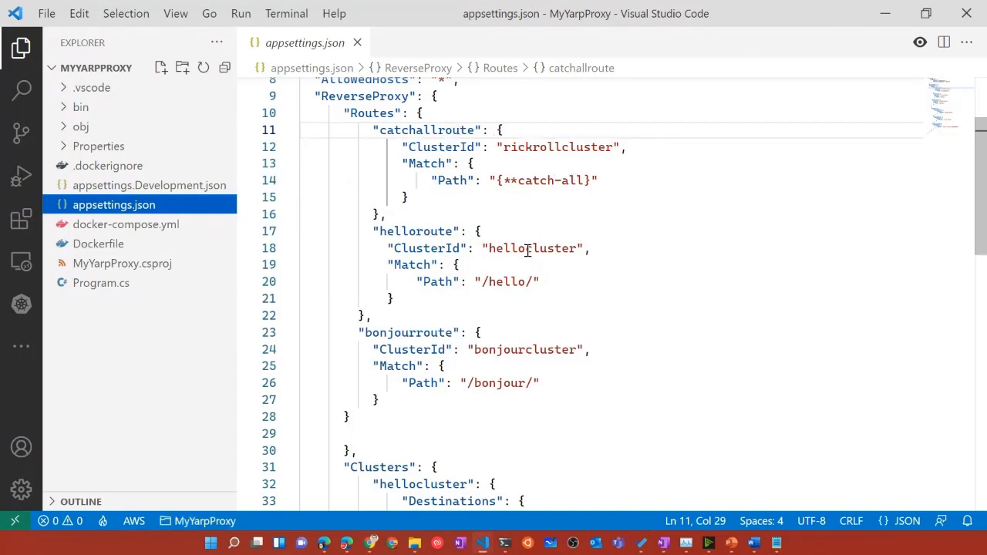
pyautogui.doubleClick(509, 282)
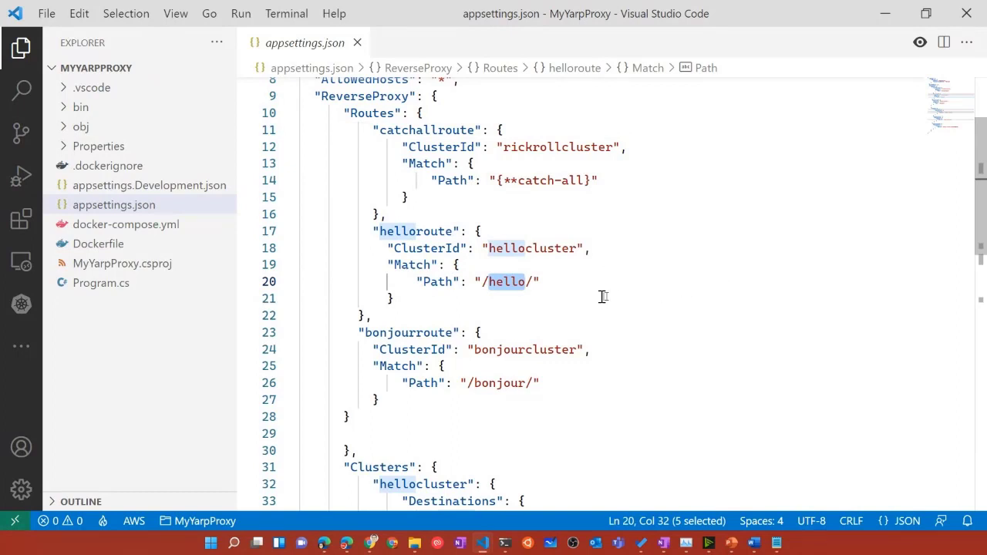
pyautogui.doubleClick(556, 249)
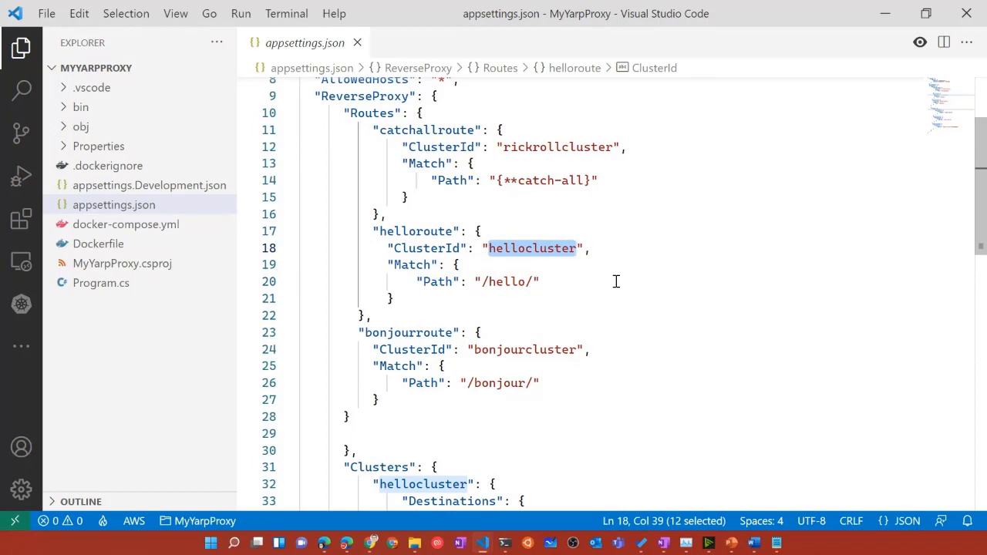
pyautogui.scroll(-5, 611, 288)
pyautogui.scroll(-1, 558, 310)
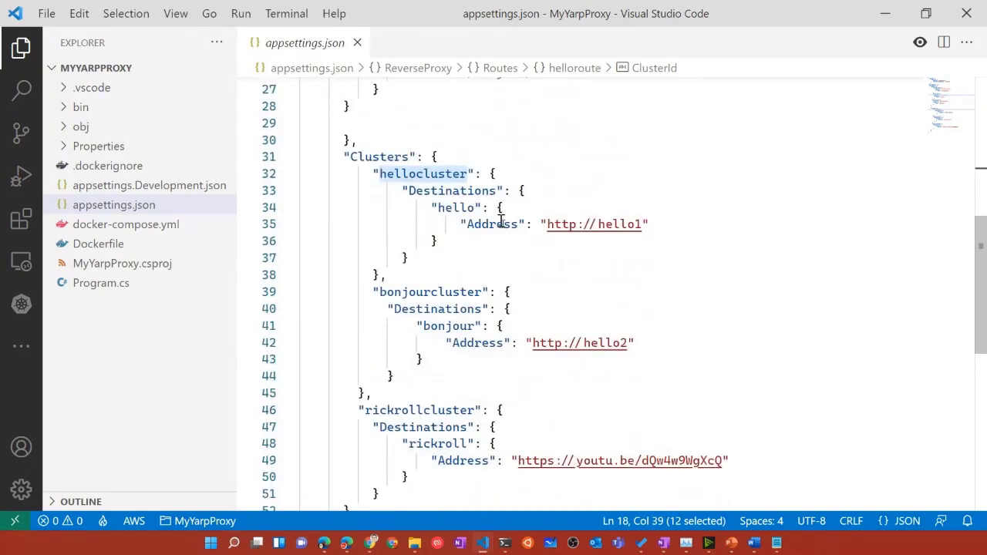
pyautogui.doubleClick(613, 224)
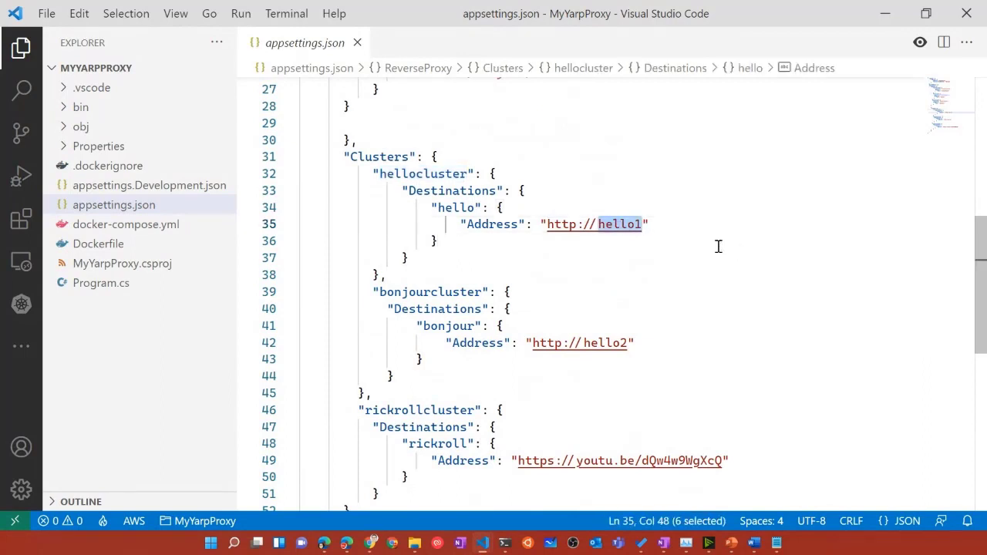
# - Highlight bonjourcluster's hello2 destination address, and examine how the bonjour and catch-all routes map to their clusters
pyautogui.scroll(3, 702, 235)
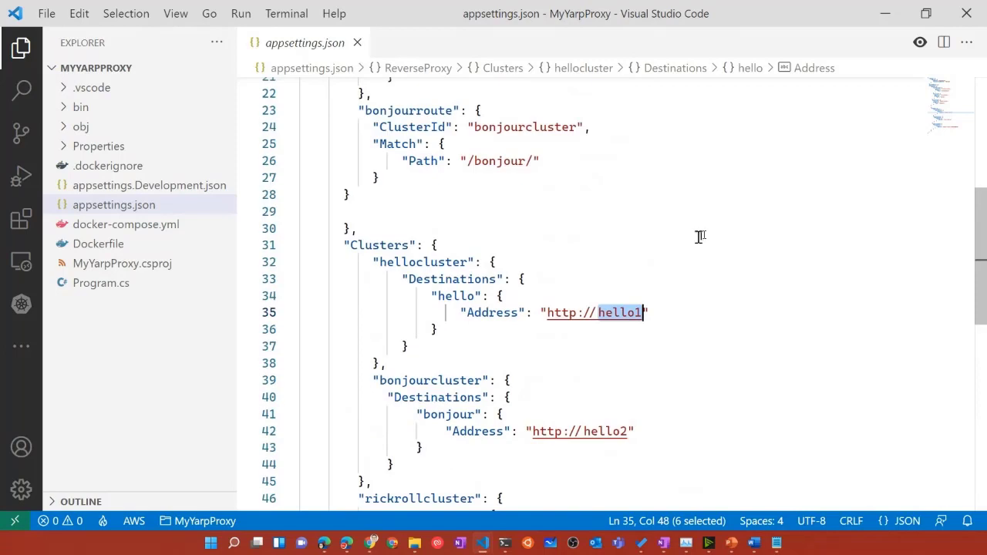
pyautogui.scroll(-2, 519, 307)
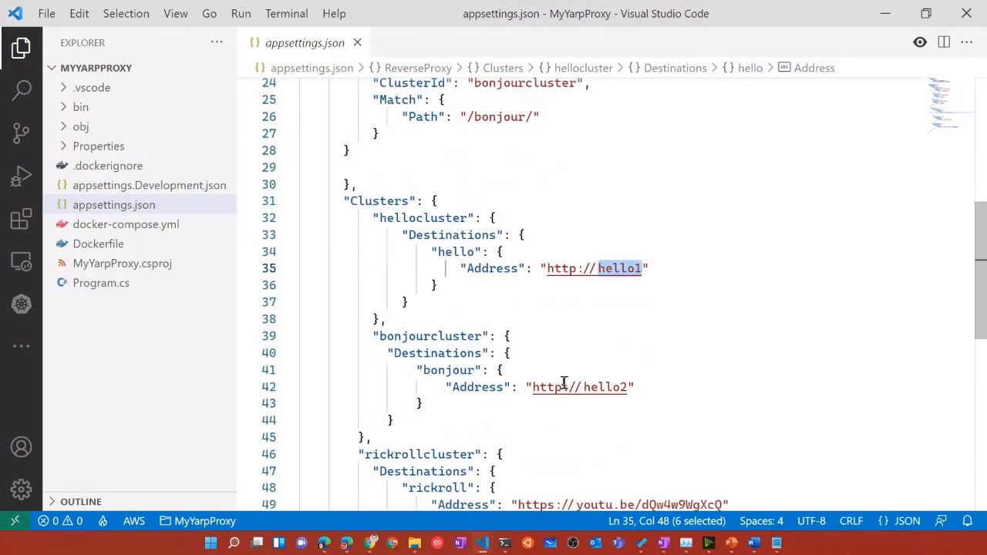
pyautogui.doubleClick(605, 387)
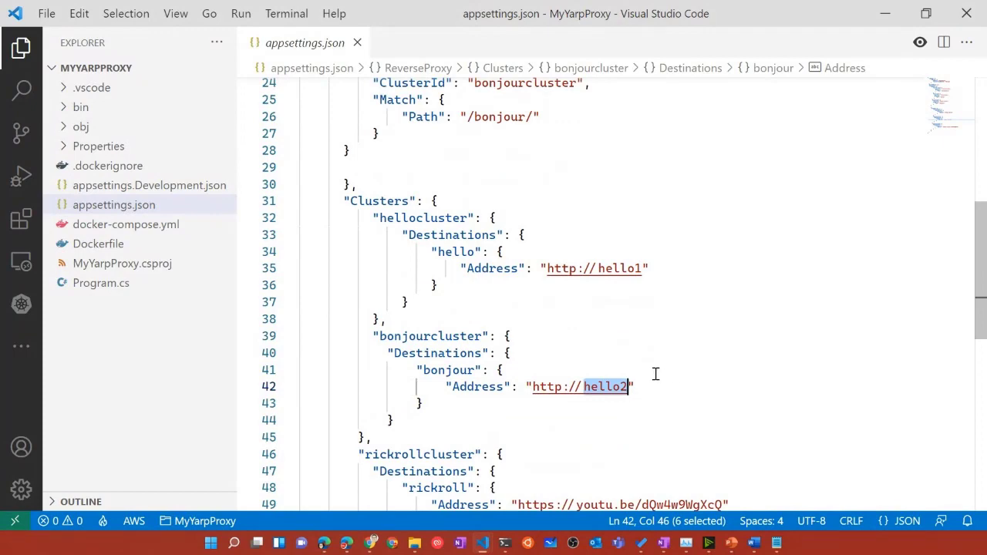
pyautogui.scroll(-2, 655, 374)
pyautogui.scroll(4, 655, 374)
pyautogui.scroll(3, 655, 374)
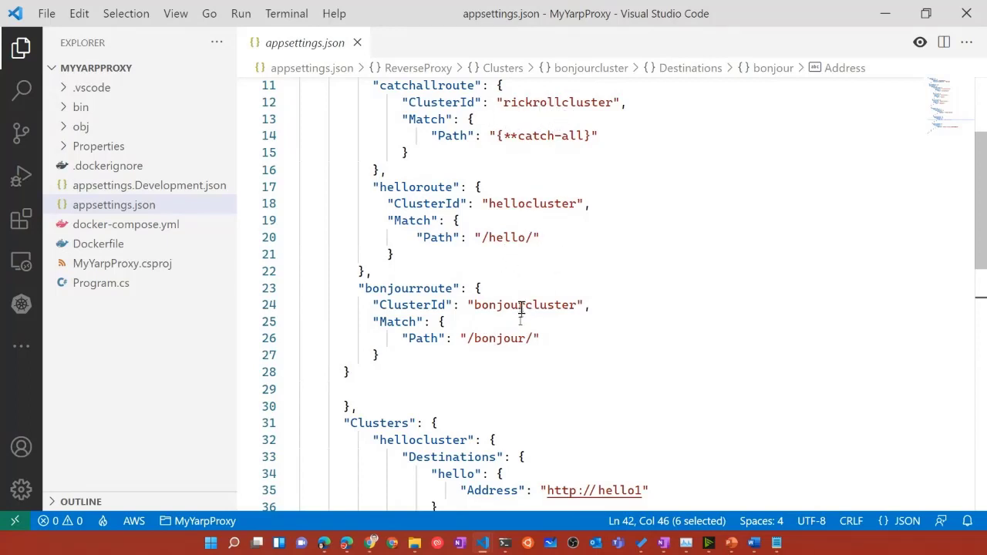
pyautogui.scroll(-2, 537, 359)
pyautogui.scroll(-2, 616, 463)
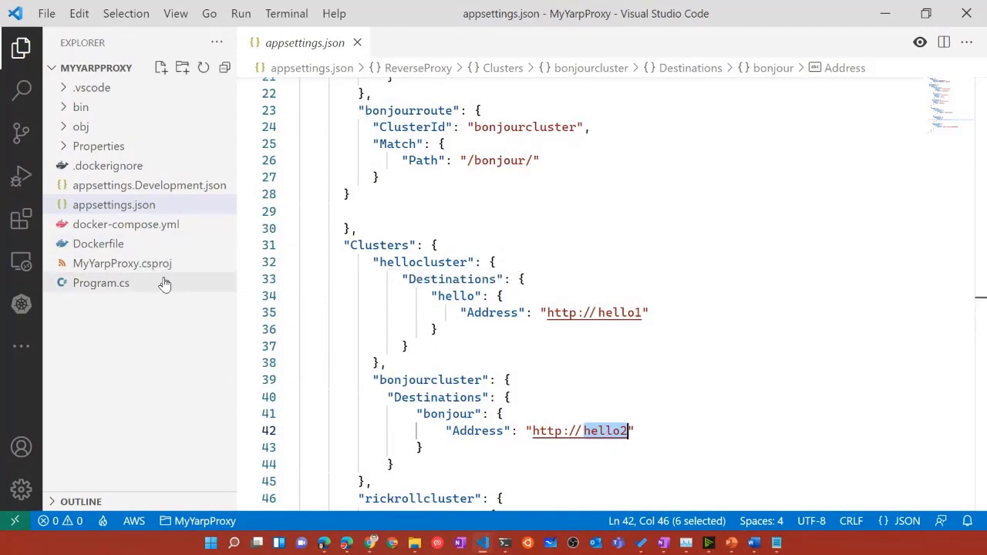
# - Open docker-compose.yml, and highlight the reverseproxy service block and the first port number of its 80:80 mapping
pyautogui.click(203, 226)
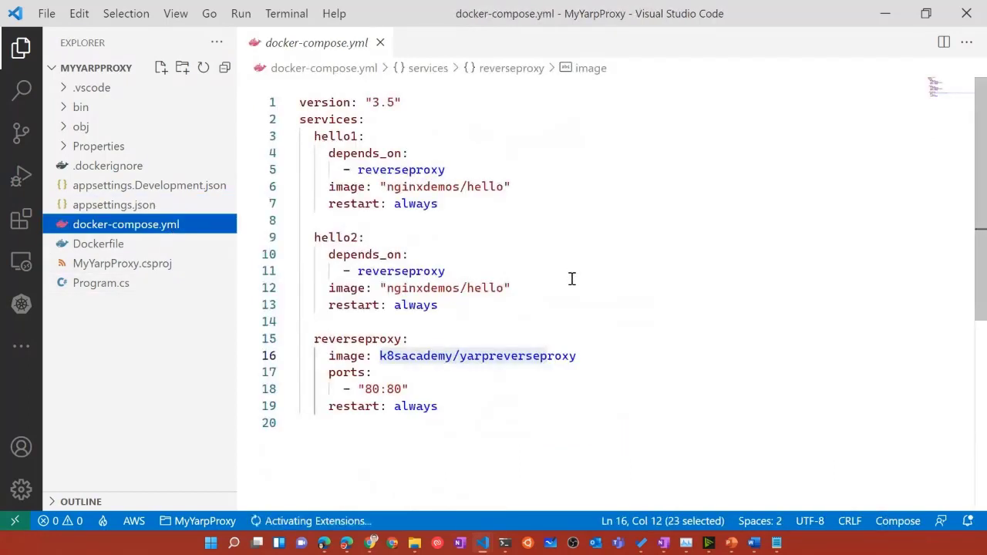
pyautogui.click(602, 270)
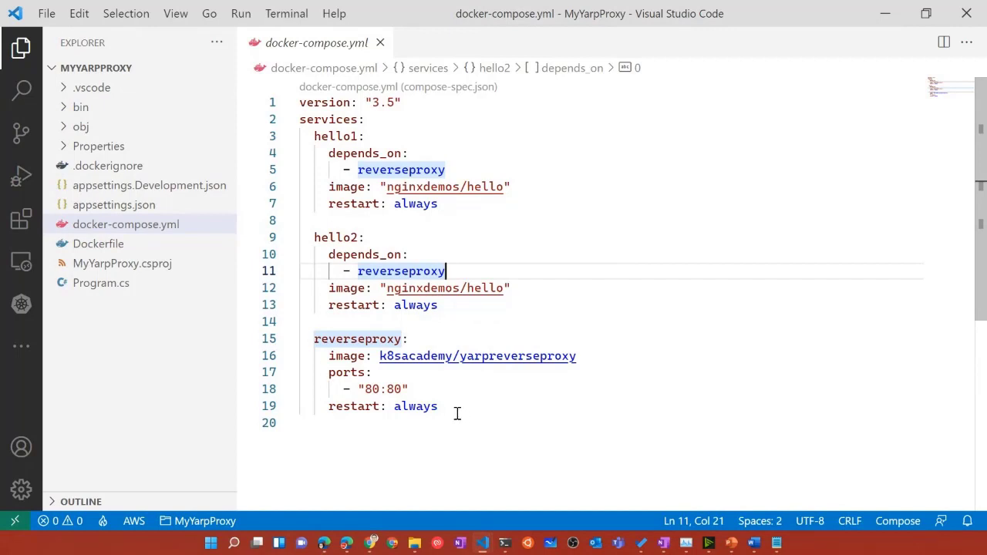
pyautogui.moveTo(457, 414); pyautogui.dragTo(282, 333)
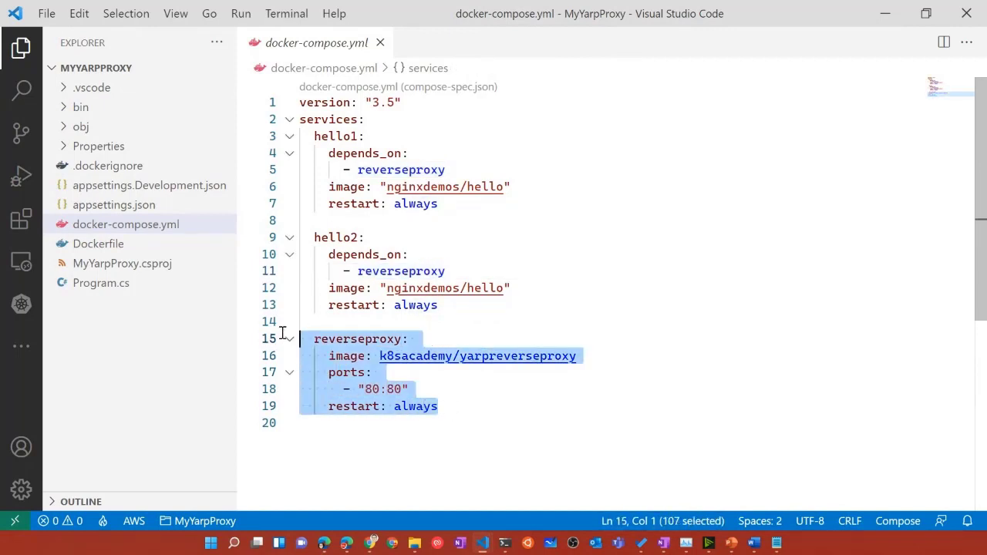
pyautogui.click(424, 388)
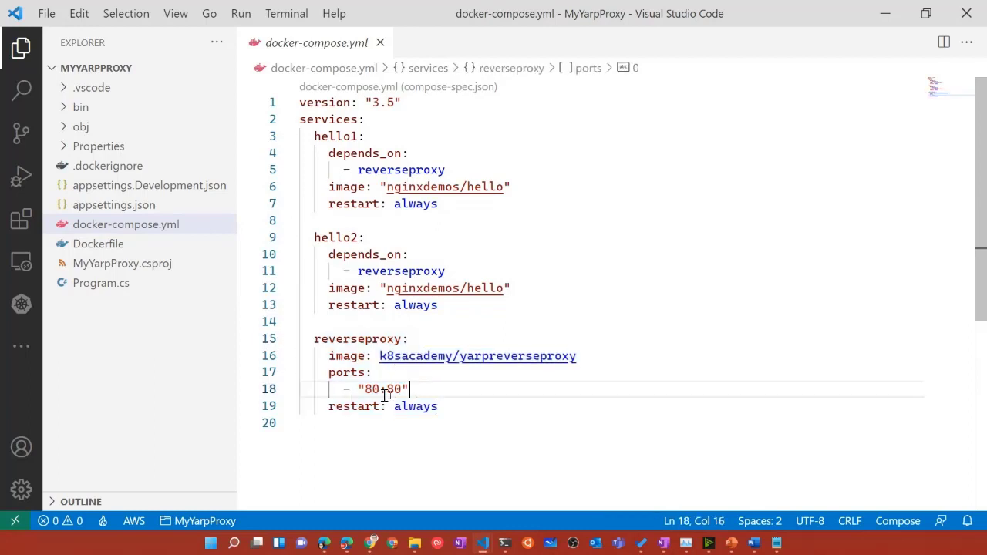
pyautogui.moveTo(365, 388); pyautogui.dragTo(365, 388)
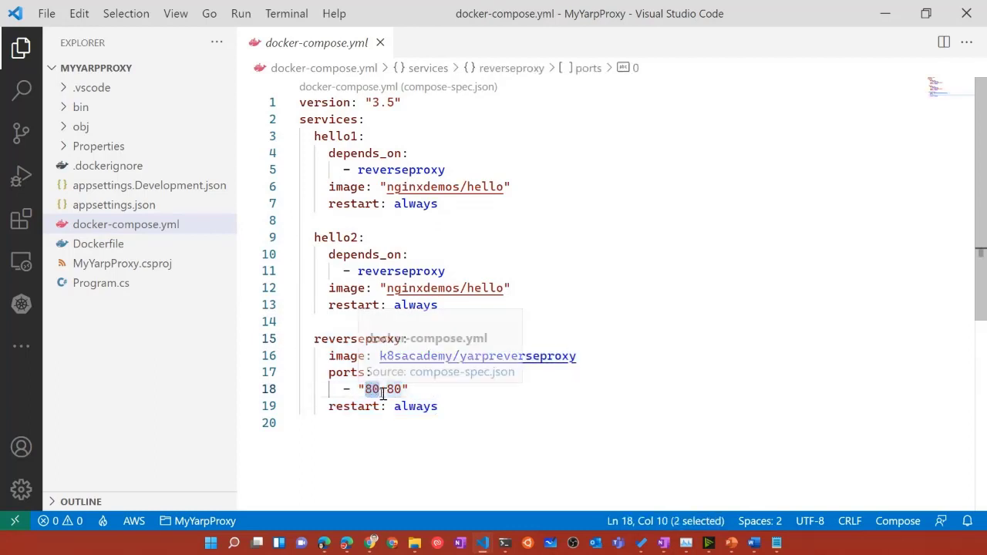
pyautogui.click(538, 214)
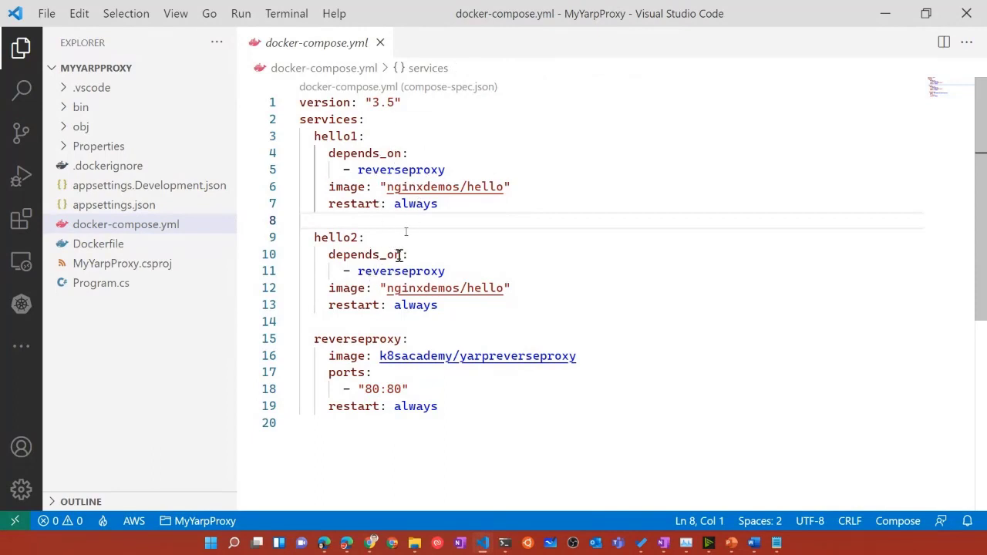
# - Switch to the Azure portal in the browser, and open the composedemo2 app service from the home page's recent resources
pyautogui.click(346, 544)
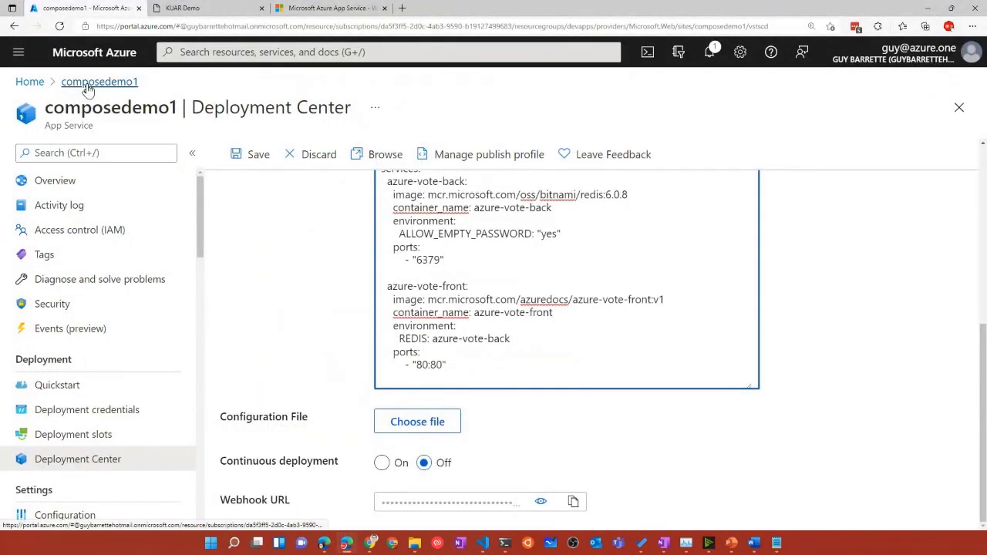
pyautogui.click(88, 84)
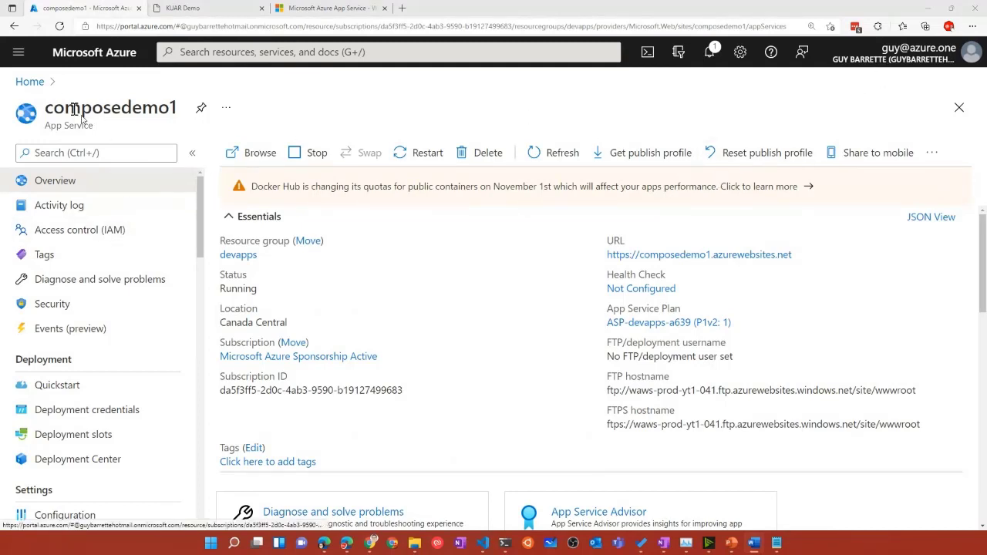
pyautogui.click(30, 81)
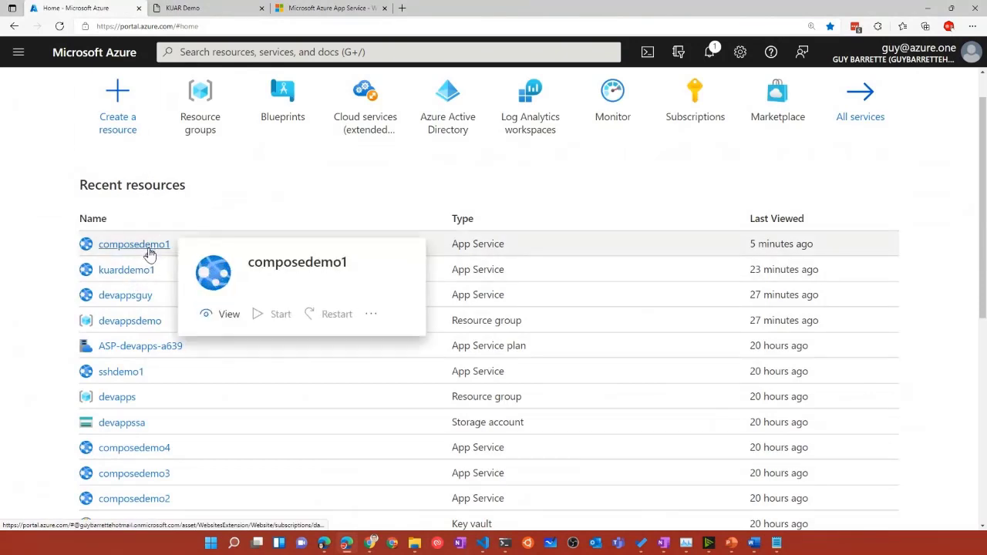
pyautogui.click(136, 498)
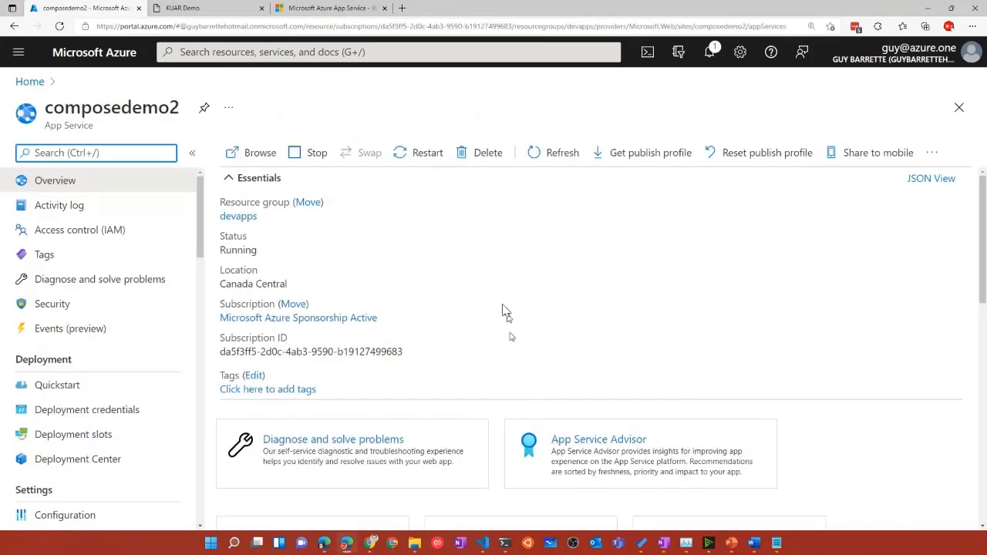
# - Show the Docker Engine provisioning logs in composedemo2's Deployment Center
pyautogui.scroll(-3, 84, 341)
pyautogui.click(84, 352)
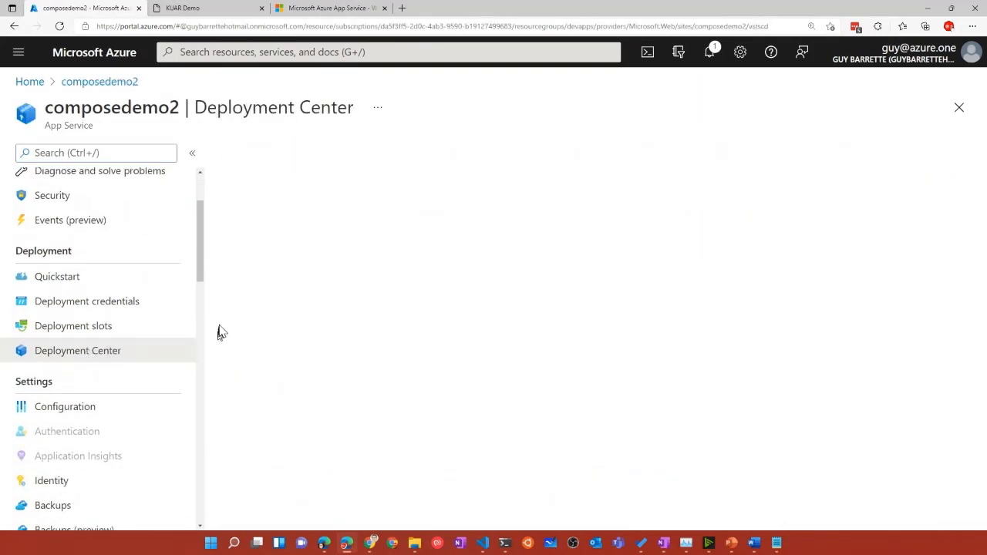
pyautogui.click(299, 195)
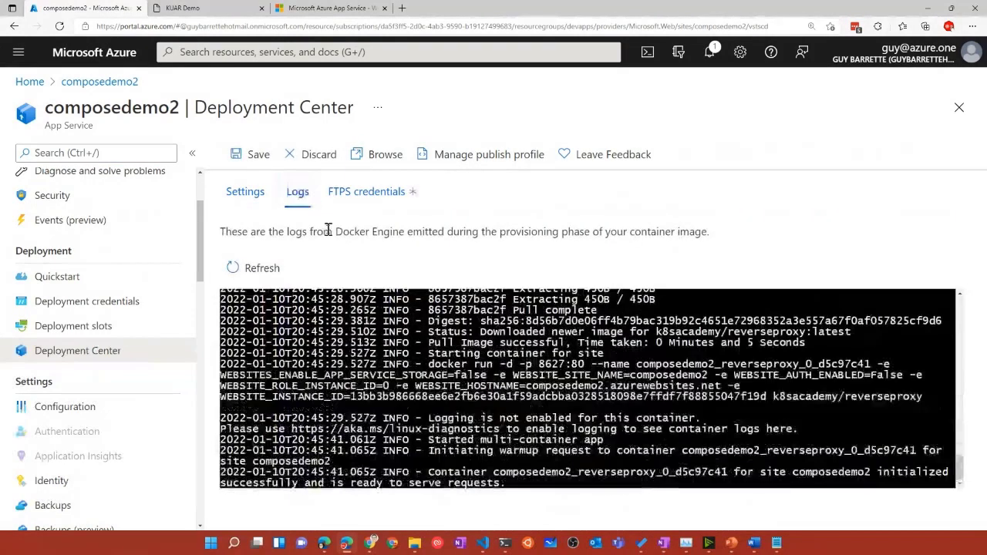
# - Examine composedemo2's configuration, covering both the application settings and the general settings
pyautogui.click(81, 413)
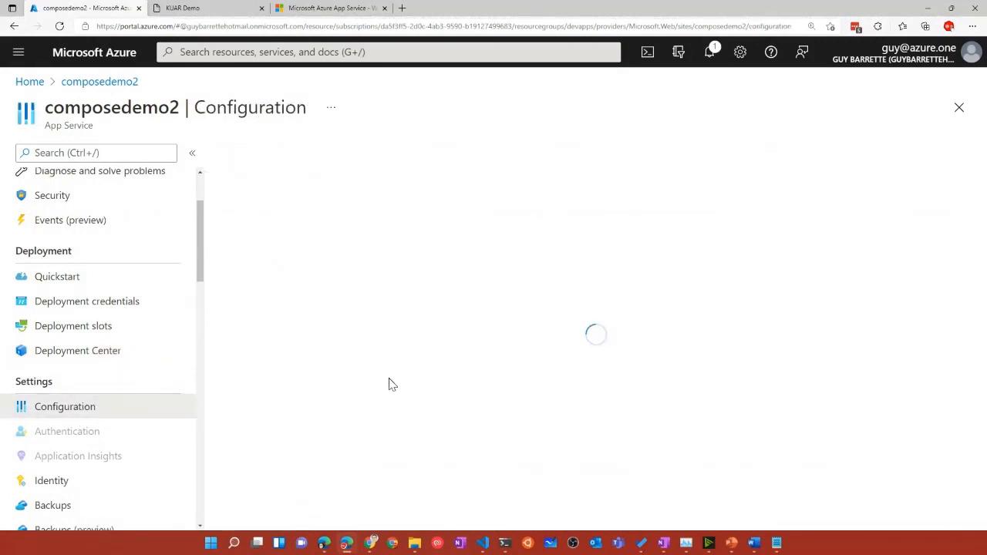
pyautogui.scroll(-3, 396, 377)
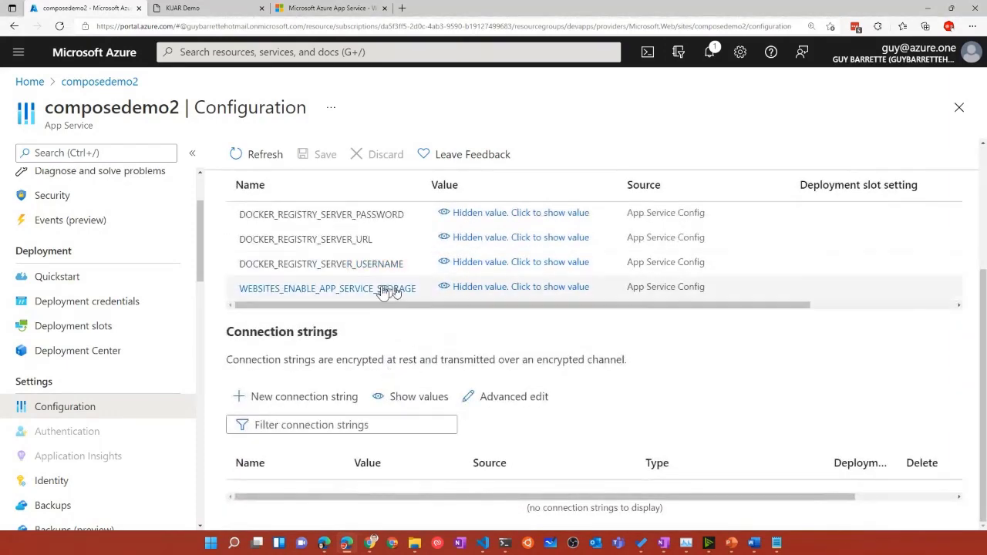
pyautogui.scroll(3, 311, 252)
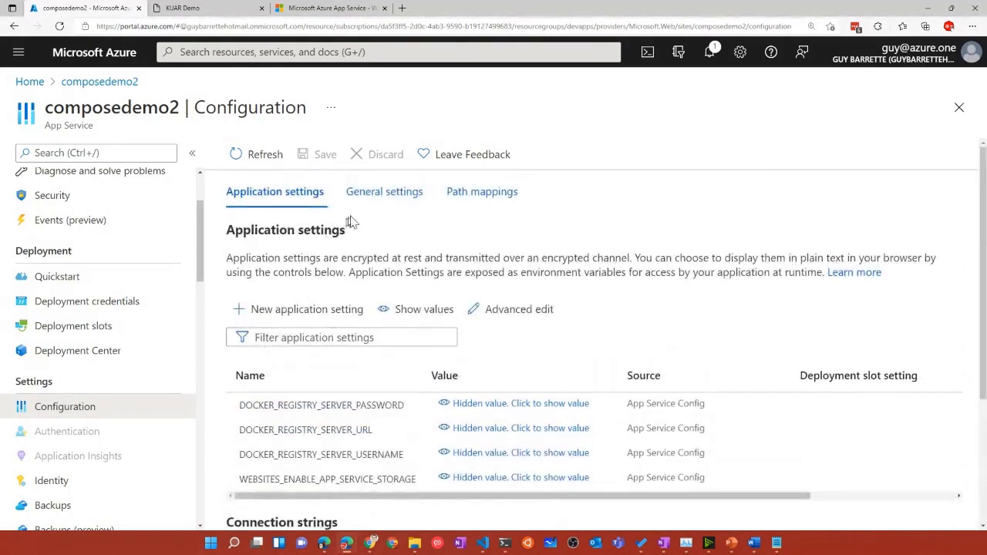
pyautogui.click(379, 183)
pyautogui.scroll(-2, 374, 310)
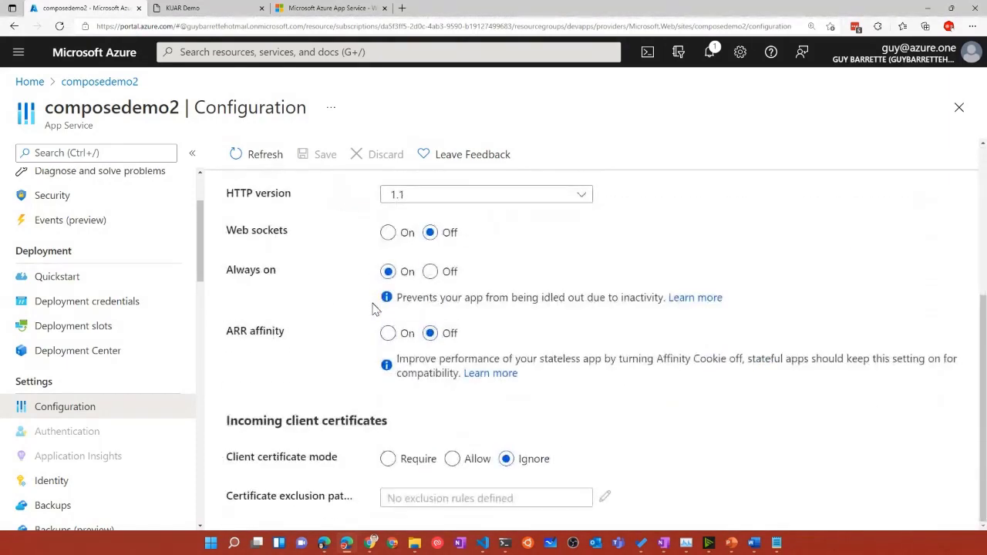
pyautogui.scroll(4, 369, 312)
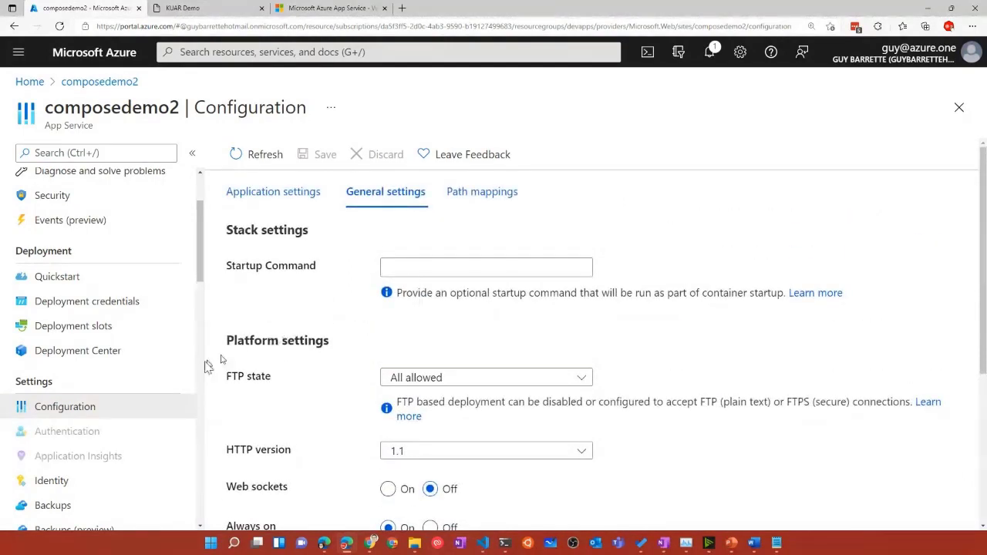
# - Review the Docker Compose config in composedemo2's Deployment Center settings, and return to the app's overview
pyautogui.click(104, 348)
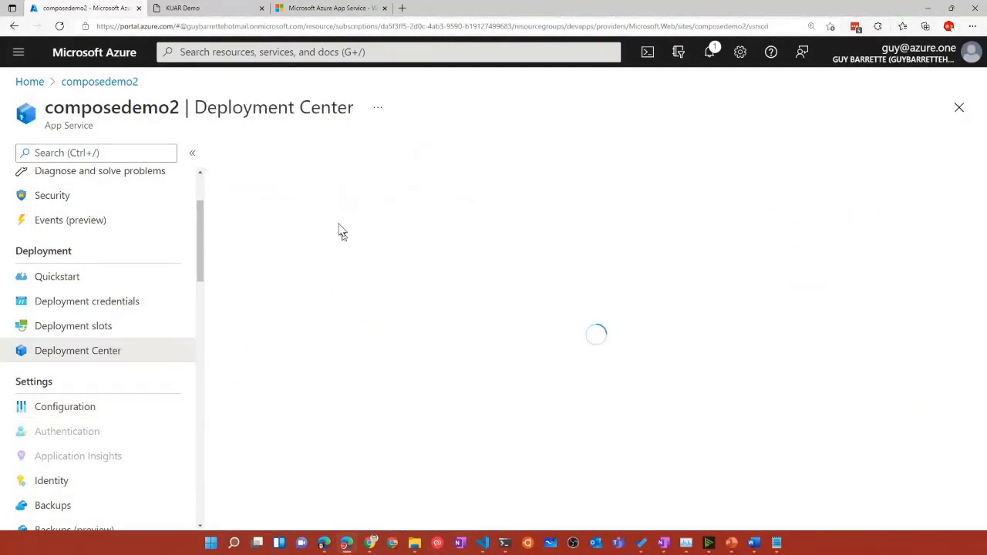
pyautogui.click(296, 199)
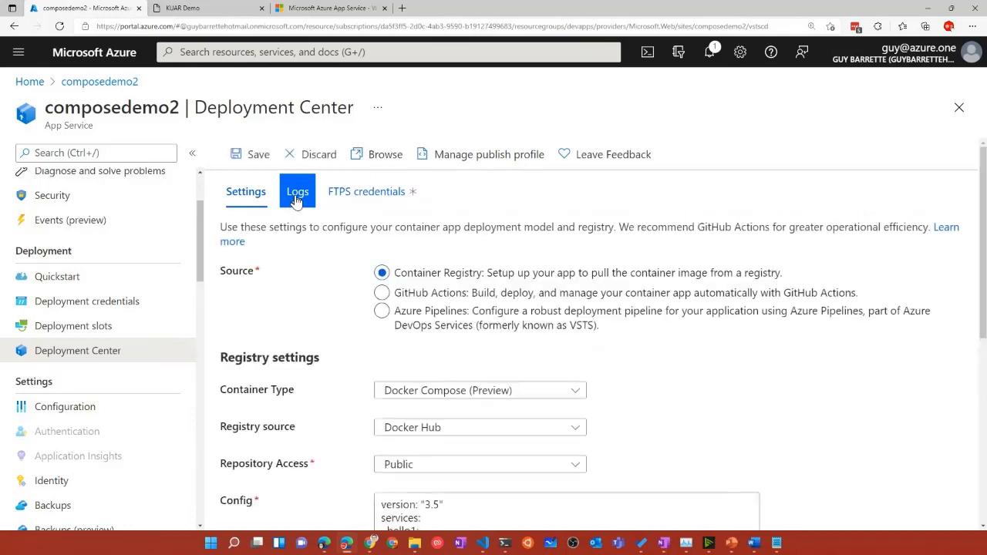
pyautogui.scroll(-3, 286, 312)
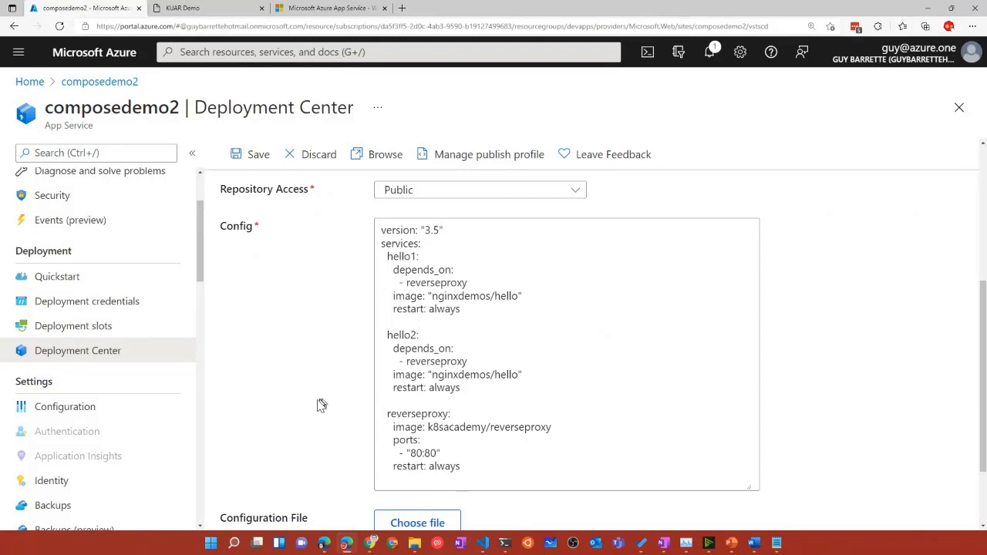
pyautogui.scroll(3, 128, 348)
pyautogui.click(94, 185)
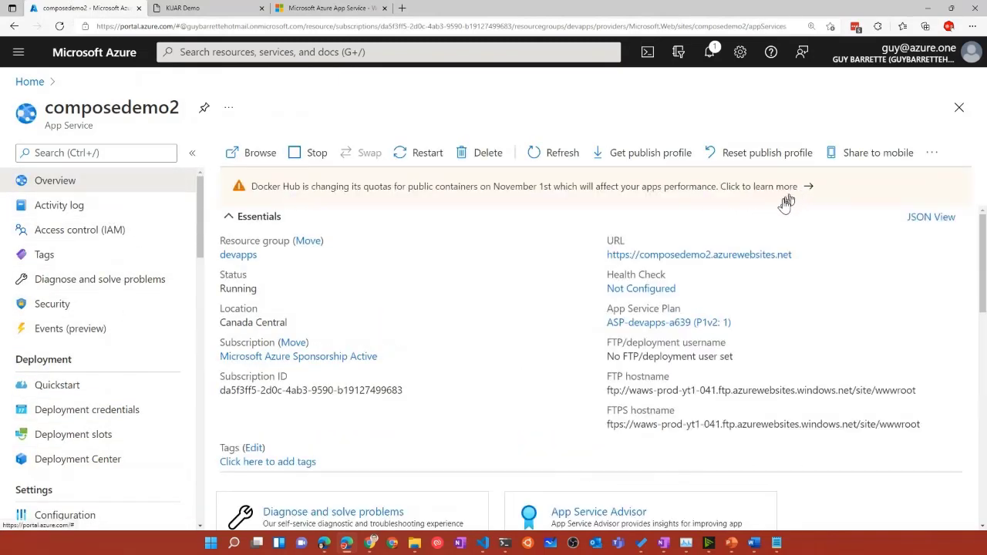
# - Open the composedemo2 site from its overview URL, load its /hello/ path, and highlight the last three characters of the server name
pyautogui.click(698, 255)
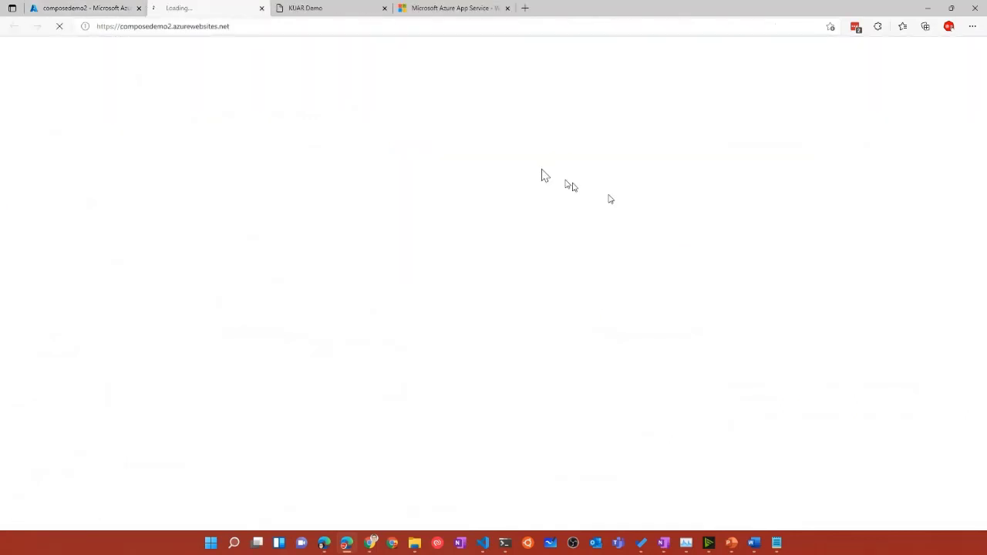
pyautogui.click(271, 27)
pyautogui.click(292, 25)
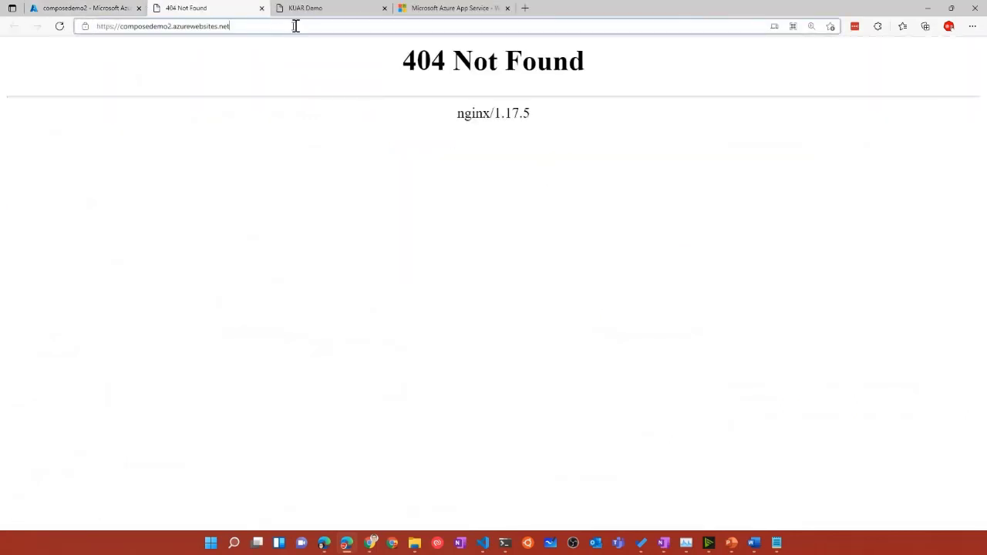
pyautogui.write('/')
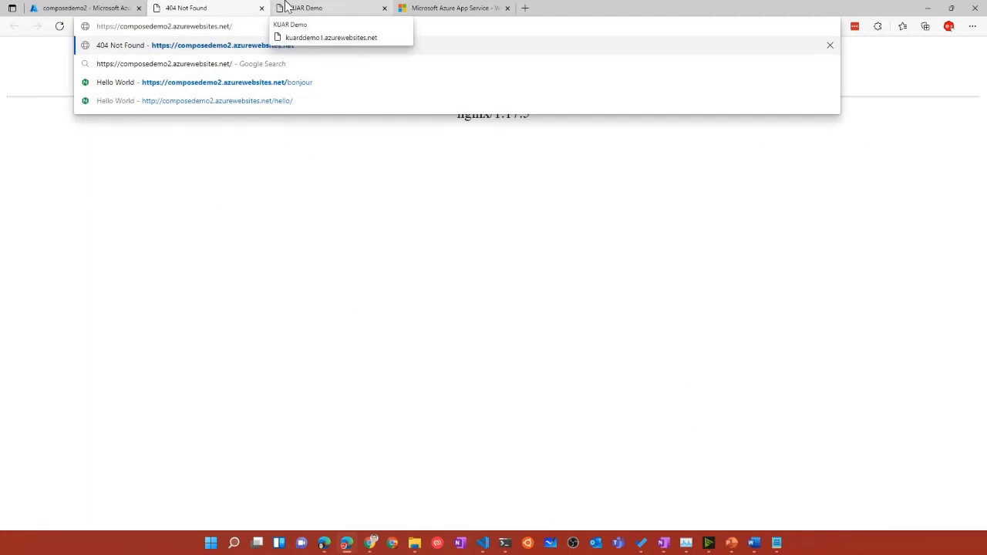
pyautogui.write('hello/')
pyautogui.press('Return')
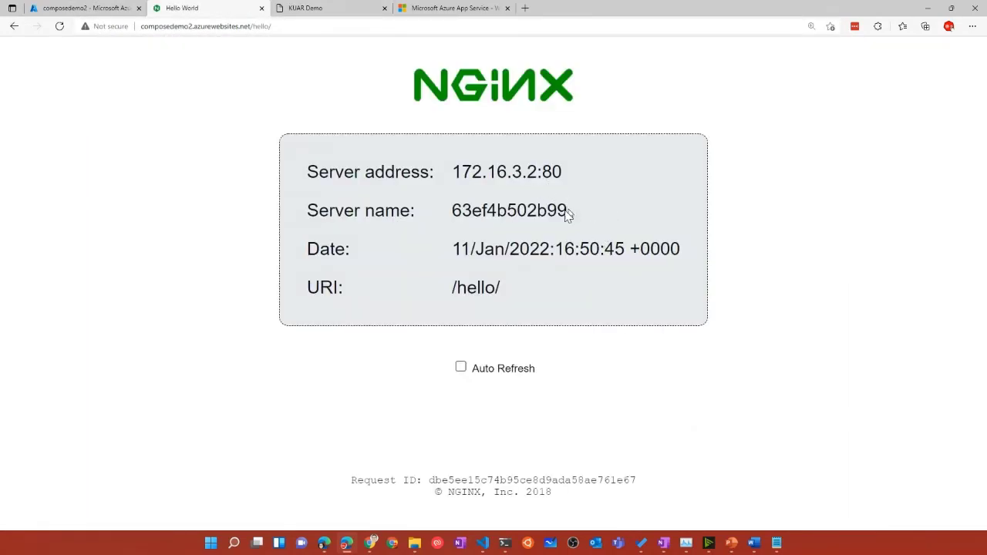
pyautogui.moveTo(566, 210); pyautogui.dragTo(540, 217)
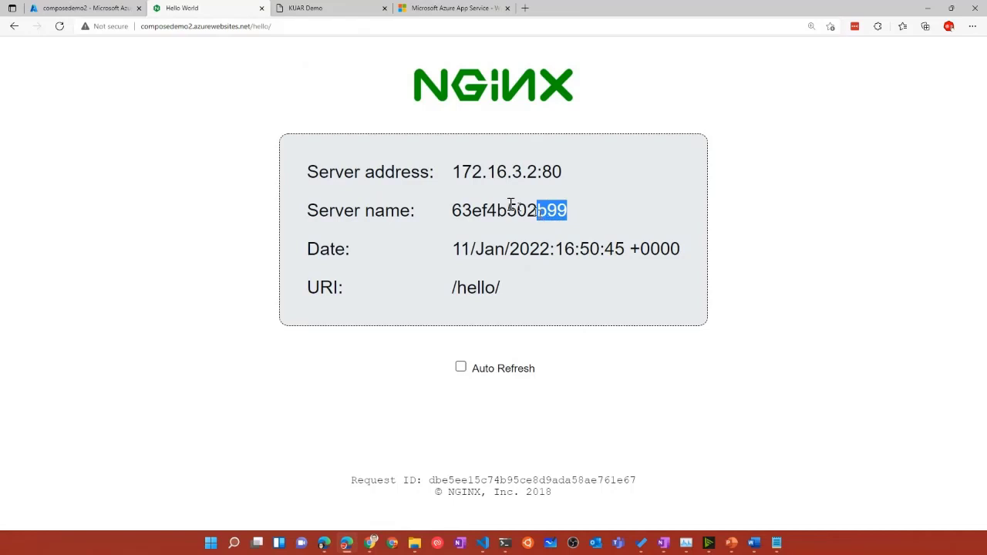
# - Load the site's /bonjour/ path, highlight the server name's last three characters, and switch back to the PowerPoint slide show, advancing the slide
pyautogui.doubleClick(265, 27)
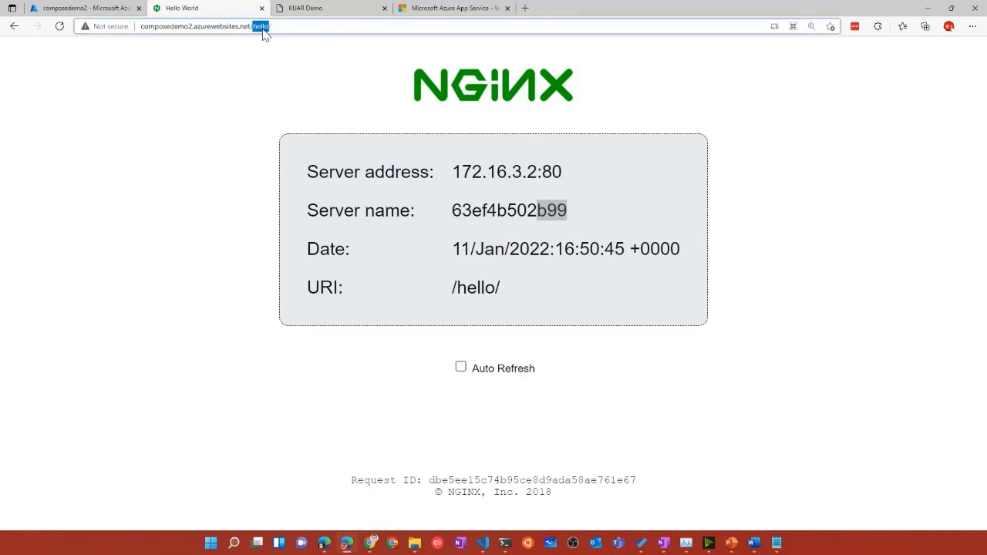
pyautogui.write('bonjour/')
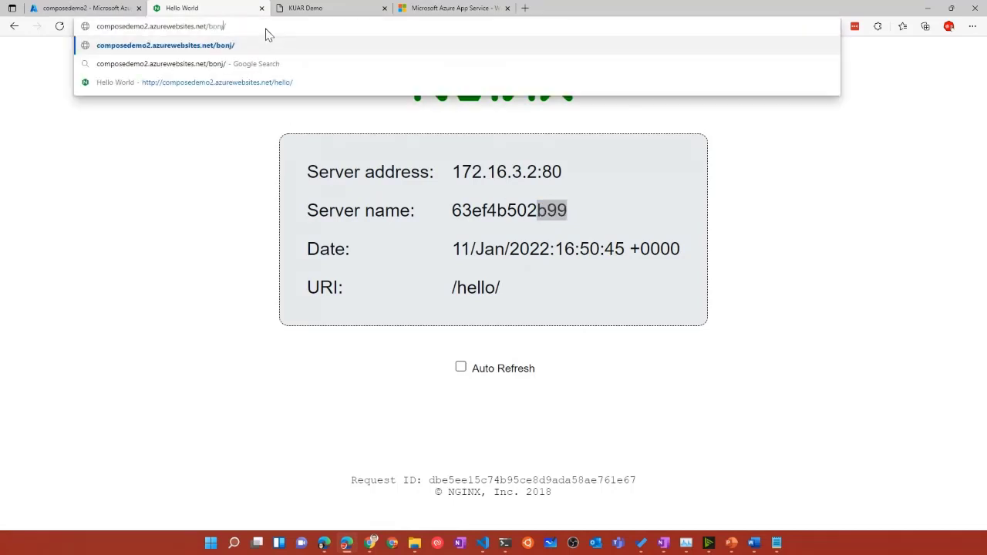
pyautogui.press('Return')
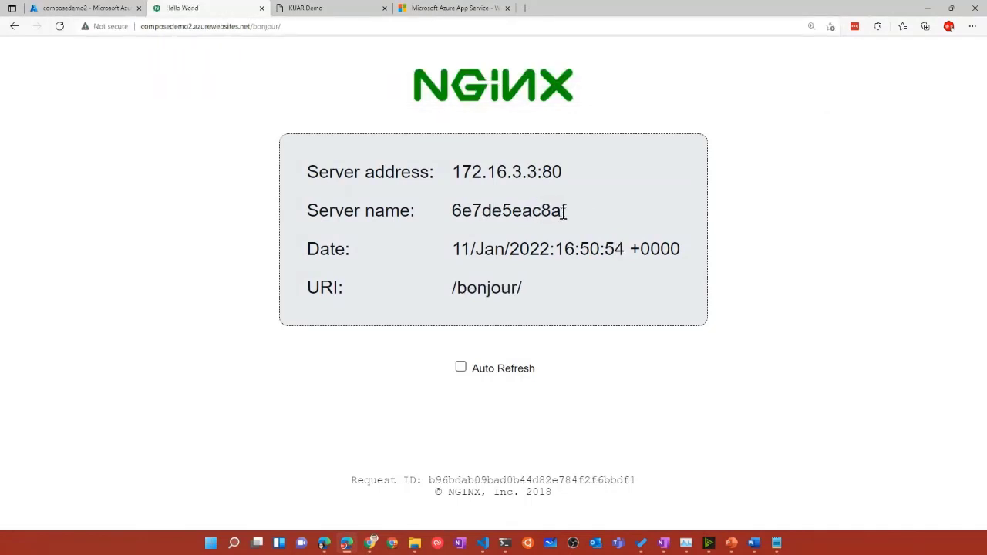
pyautogui.moveTo(568, 216); pyautogui.dragTo(541, 216)
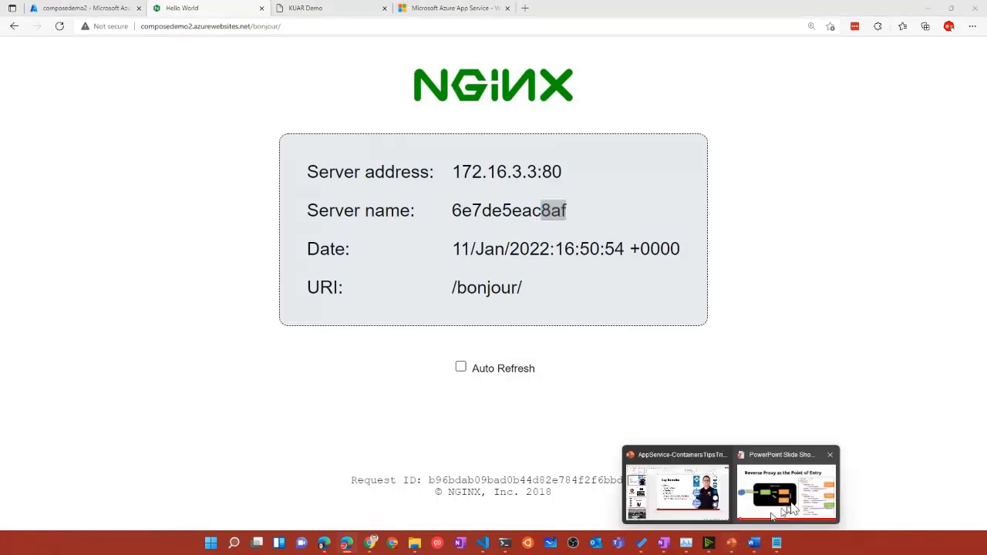
pyautogui.click(703, 414)
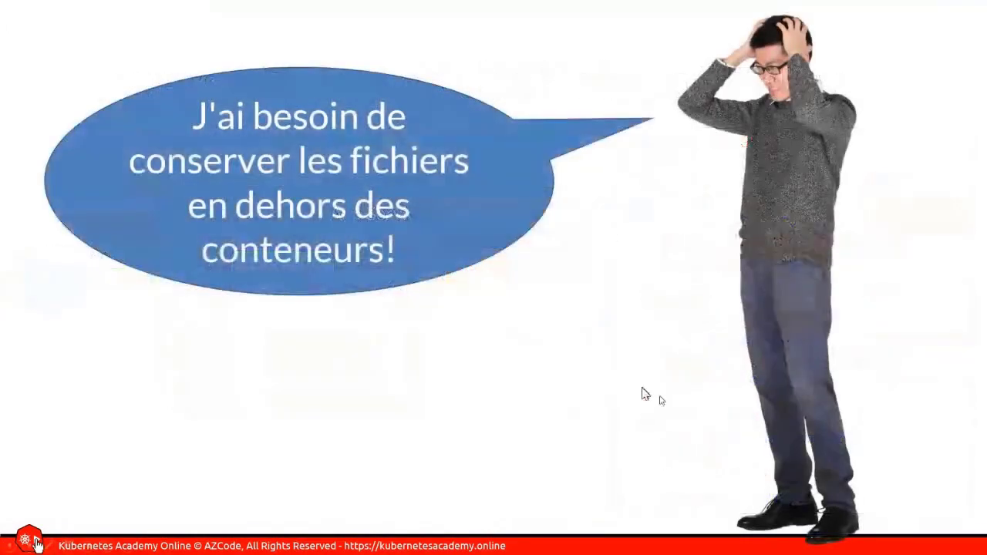